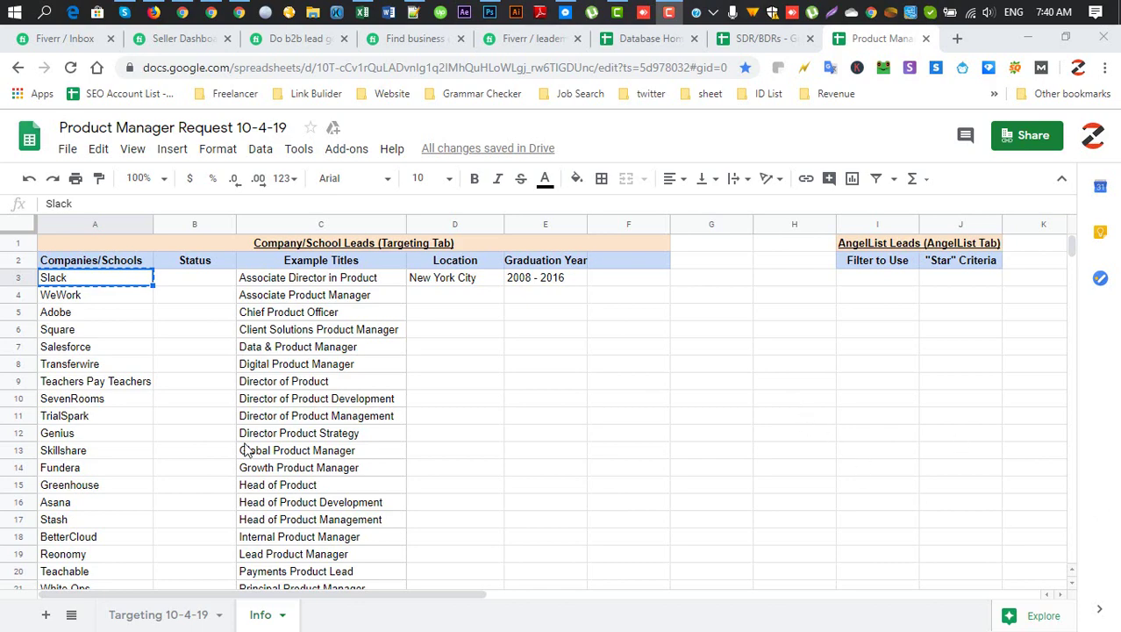
Step: Examine the full Example Titles list in column C of the Info sheet
scroll(392, 459, down, 5)
scroll(392, 456, down, 10)
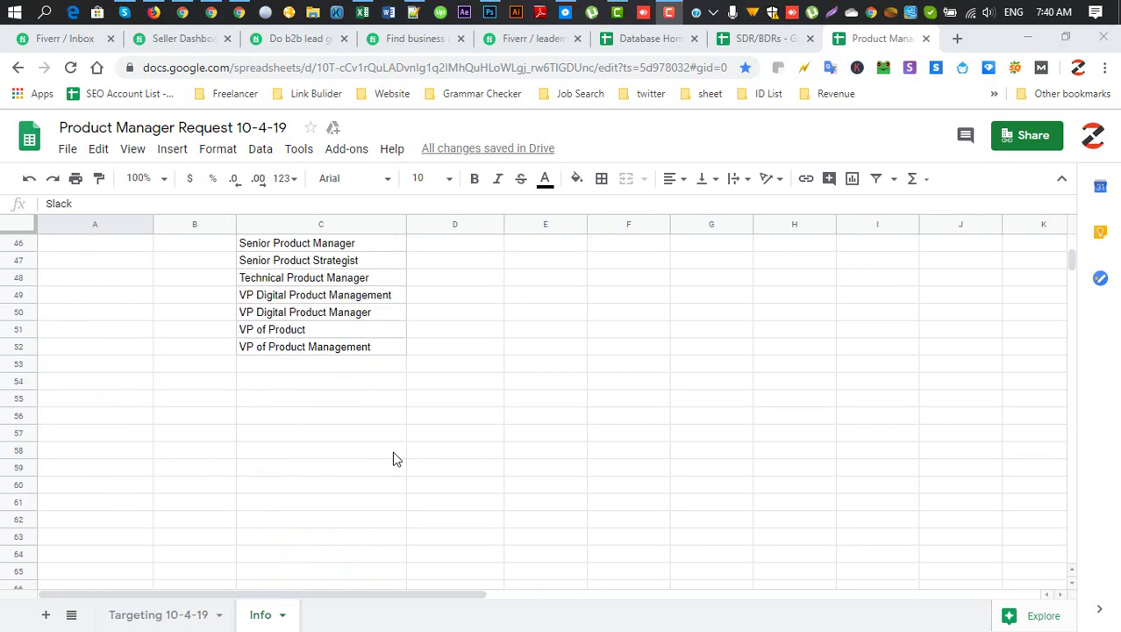
scroll(393, 456, up, 15)
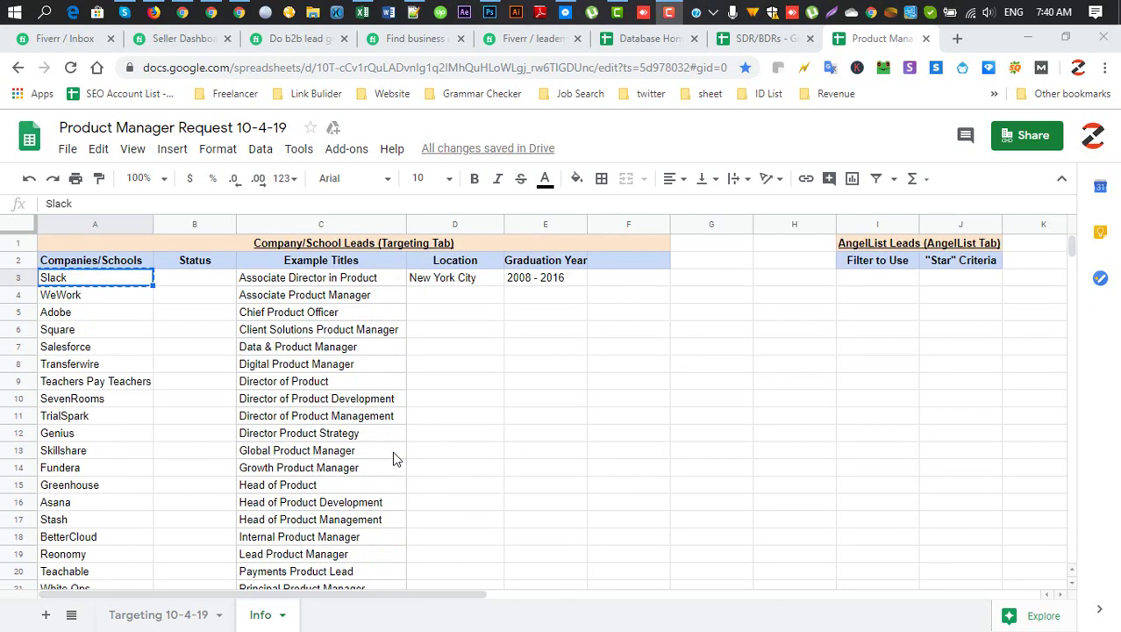
click(368, 260)
scroll(397, 413, down, 10)
scroll(386, 428, down, 3)
key(ctrl+Down)
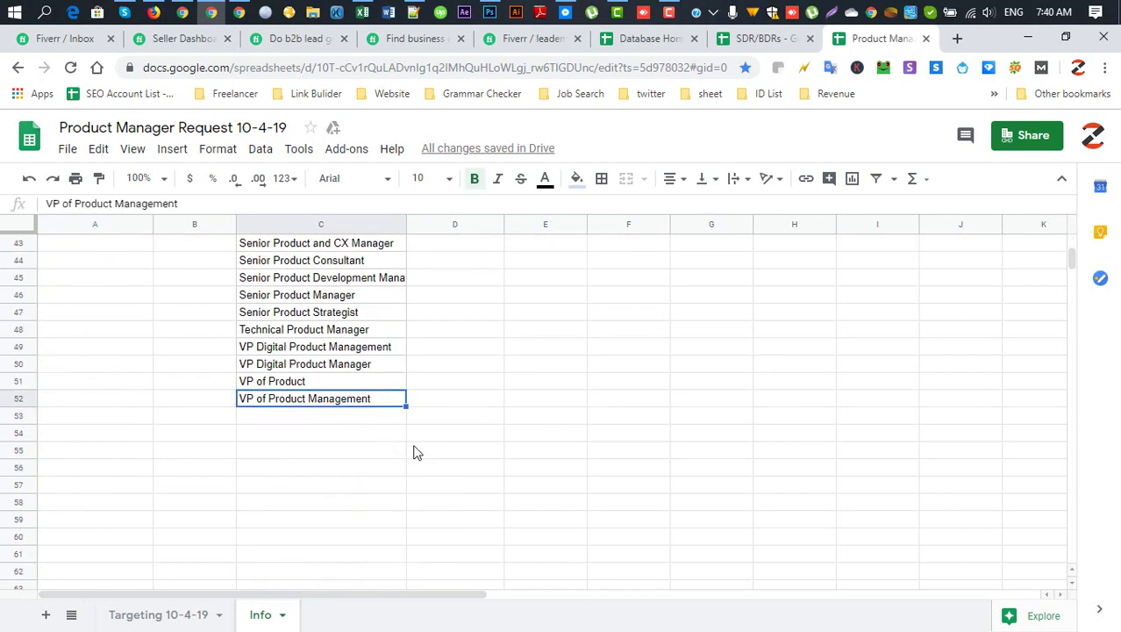
scroll(420, 460, up, 15)
click(373, 285)
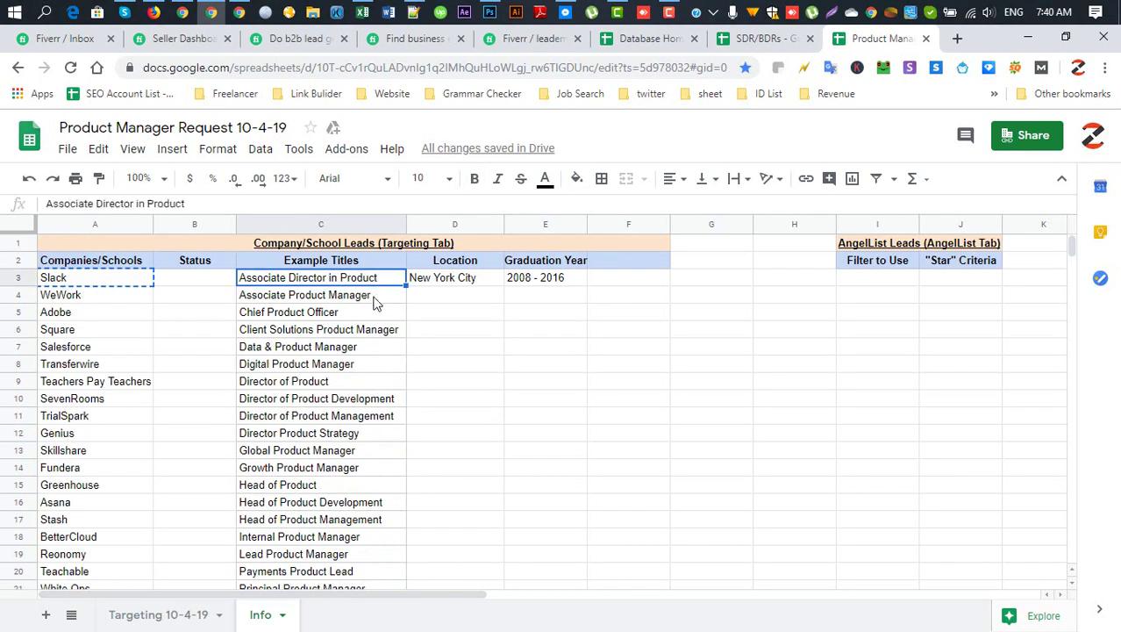
scroll(382, 500, down, 11)
scroll(380, 501, up, 12)
Step: Review the target companies in the Companies/Schools column, starting with Slack
click(112, 281)
shift+click(108, 586)
scroll(113, 570, down, 2)
scroll(170, 535, up, 2)
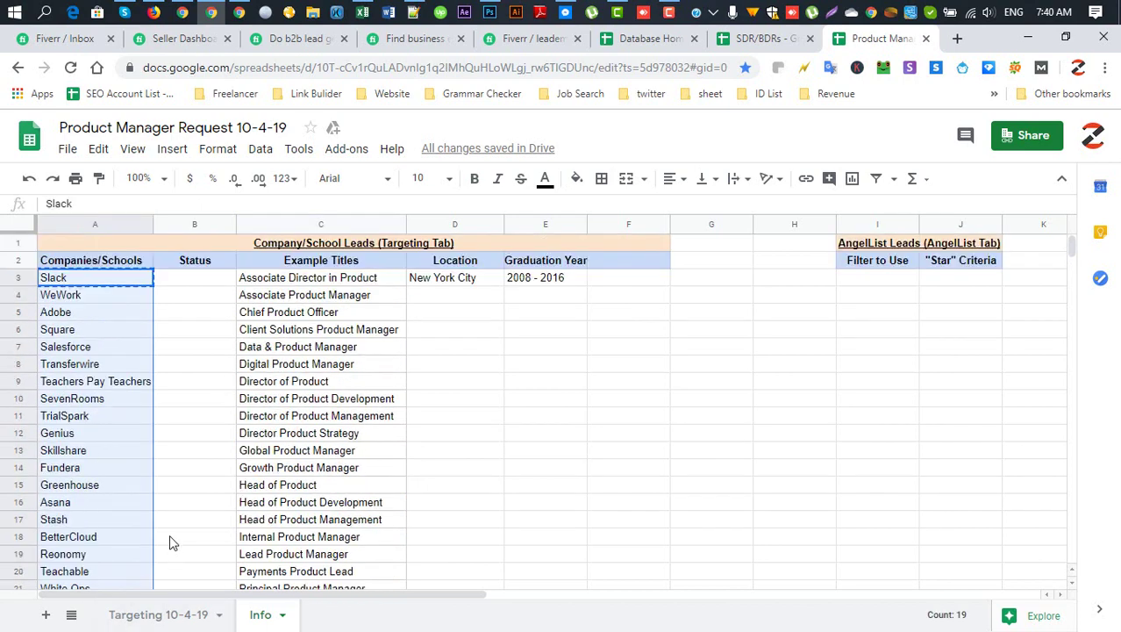
click(127, 329)
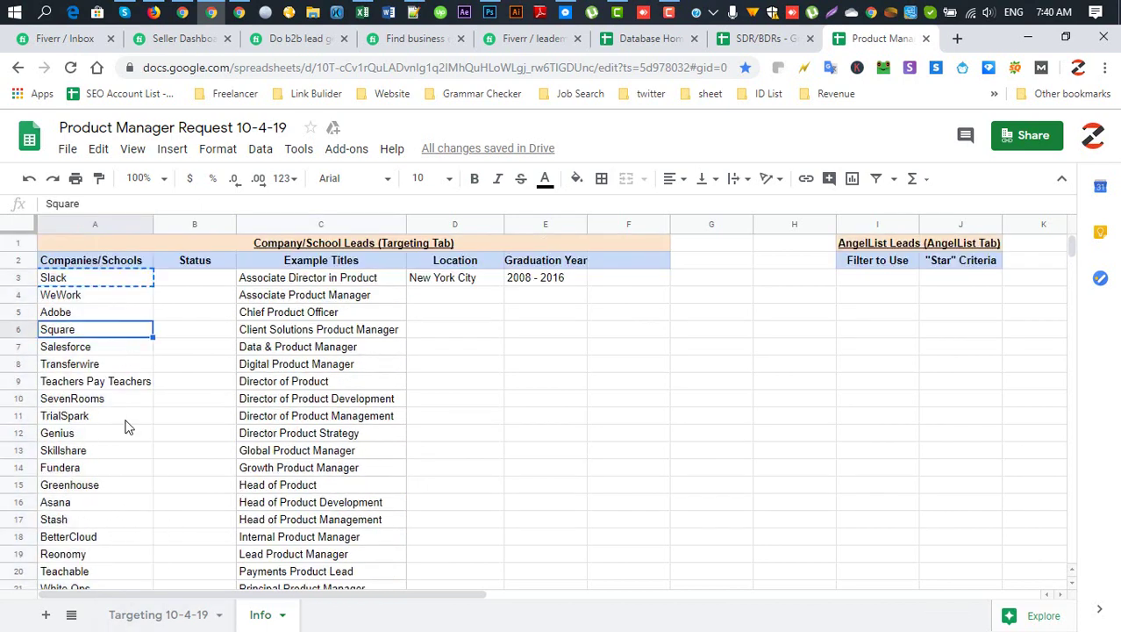
click(127, 430)
click(128, 506)
click(126, 282)
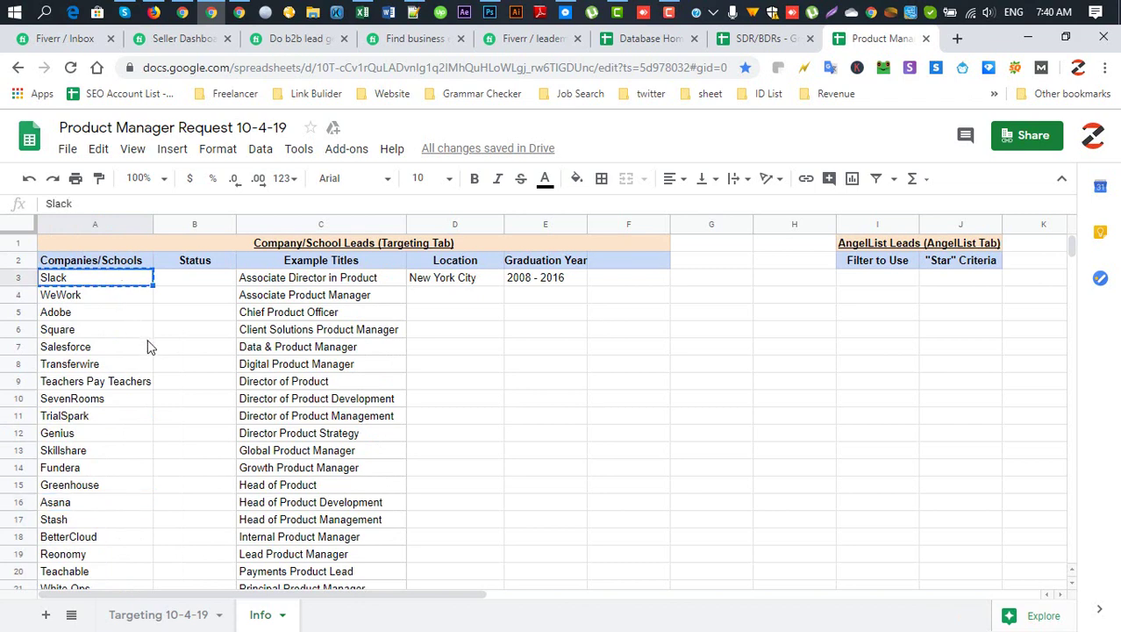
Step: Examine the example titles for Slack together with the required location in the Location column
drag(312, 285, 363, 568)
scroll(524, 488, down, 2)
scroll(538, 450, up, 2)
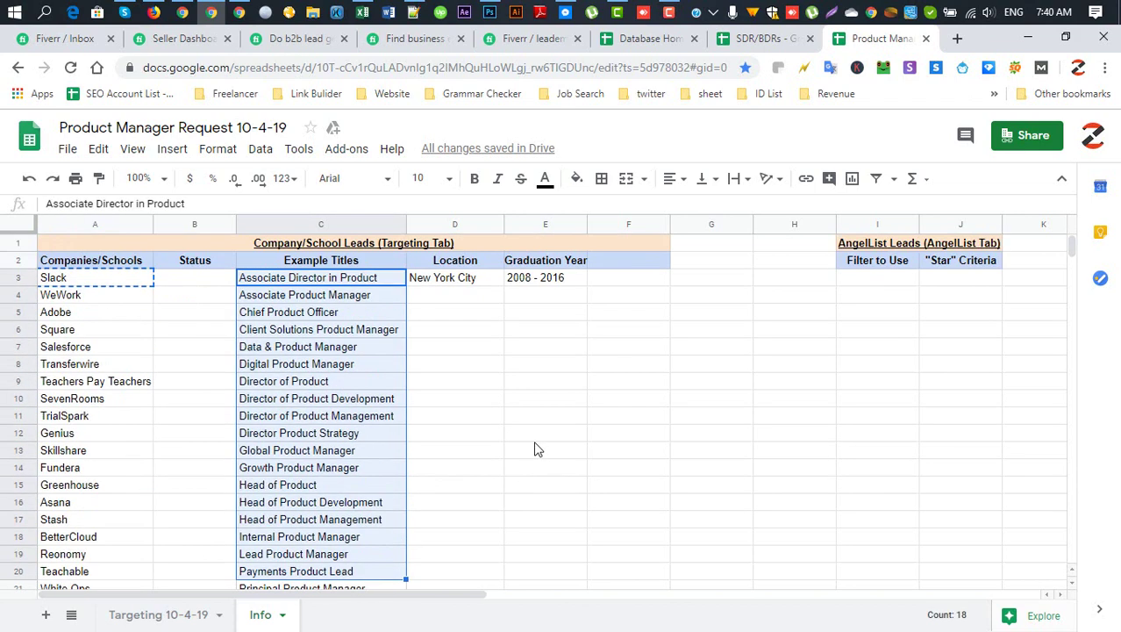
click(140, 282)
drag(320, 300, 307, 569)
click(475, 502)
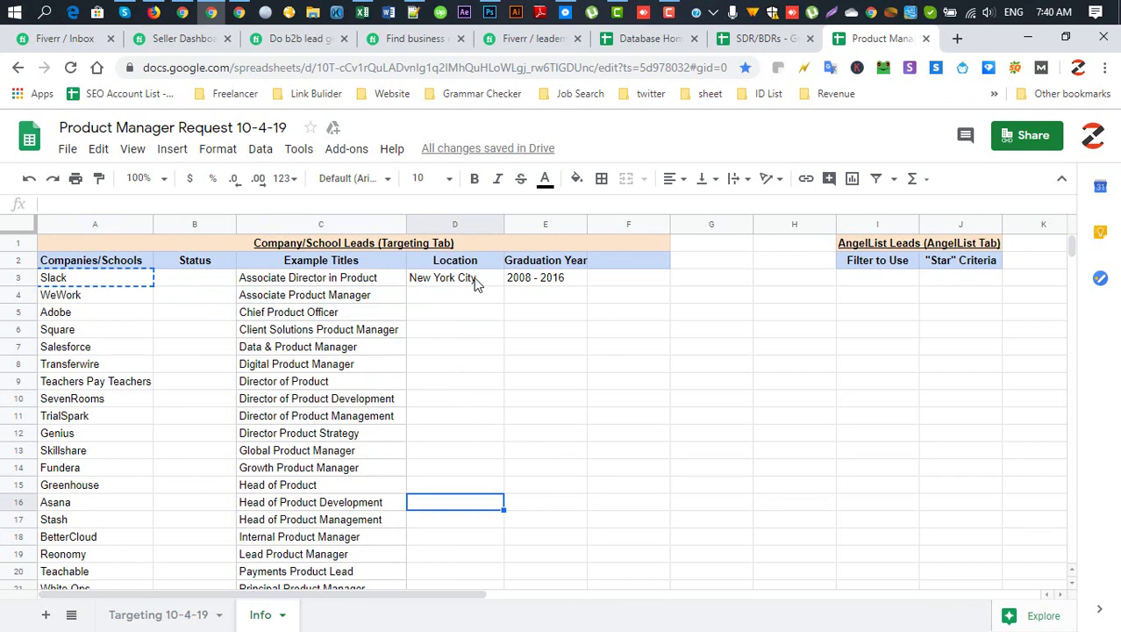
click(479, 281)
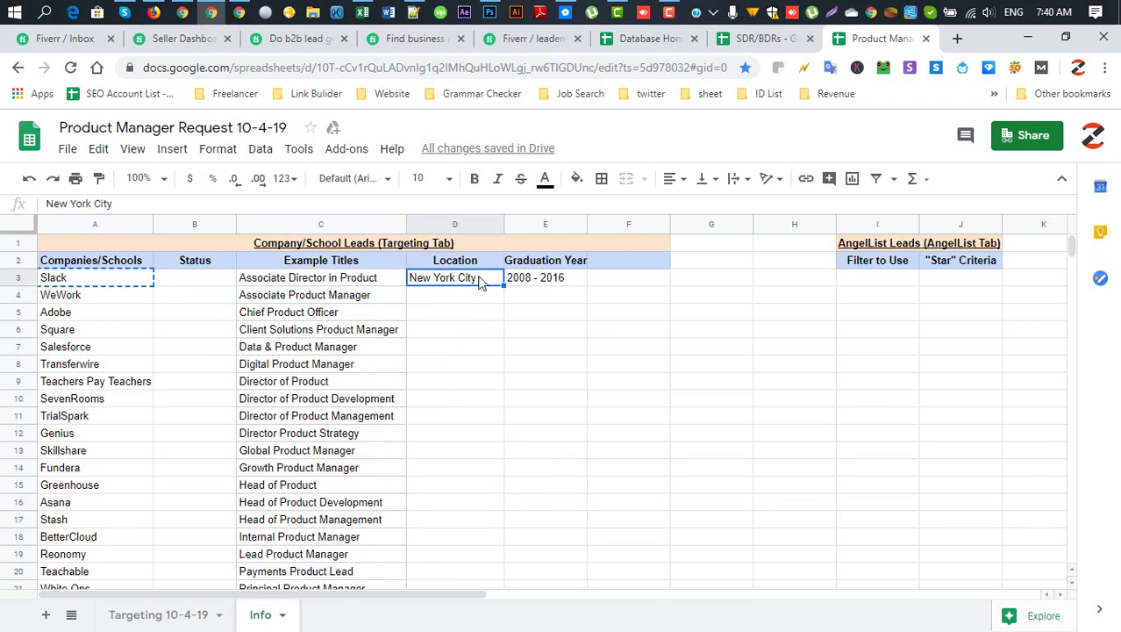
Step: Widen the Location and Graduation Year columns on the Info sheet
click(492, 378)
drag(503, 224, 511, 224)
drag(593, 224, 622, 226)
click(586, 436)
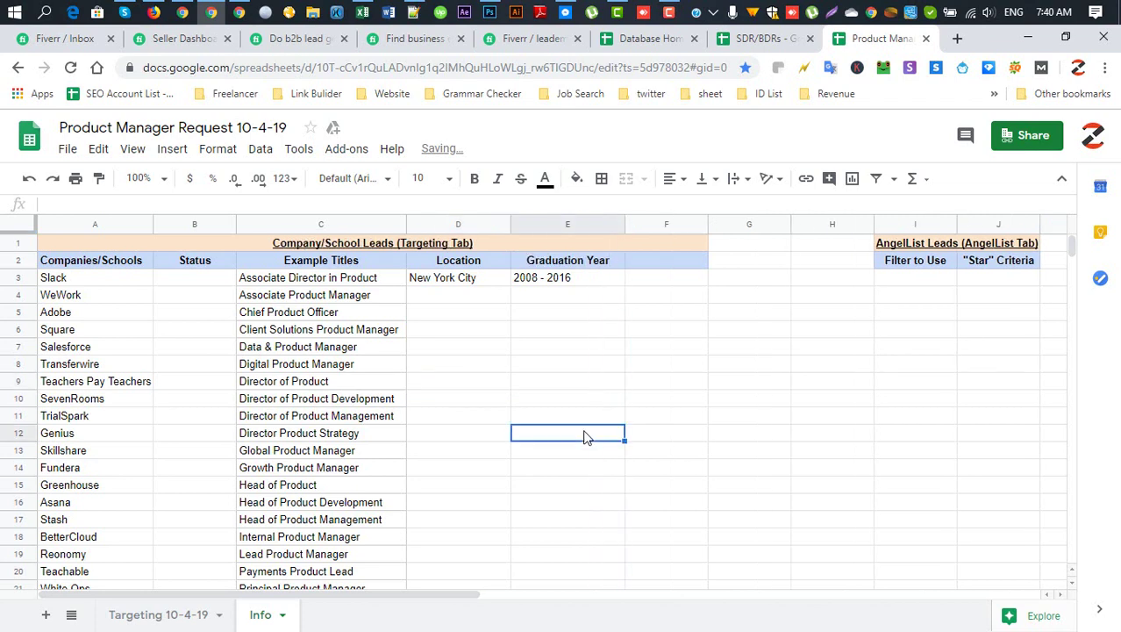
Step: Review the Graduation Year requirement and the example product titles further down column C
click(595, 279)
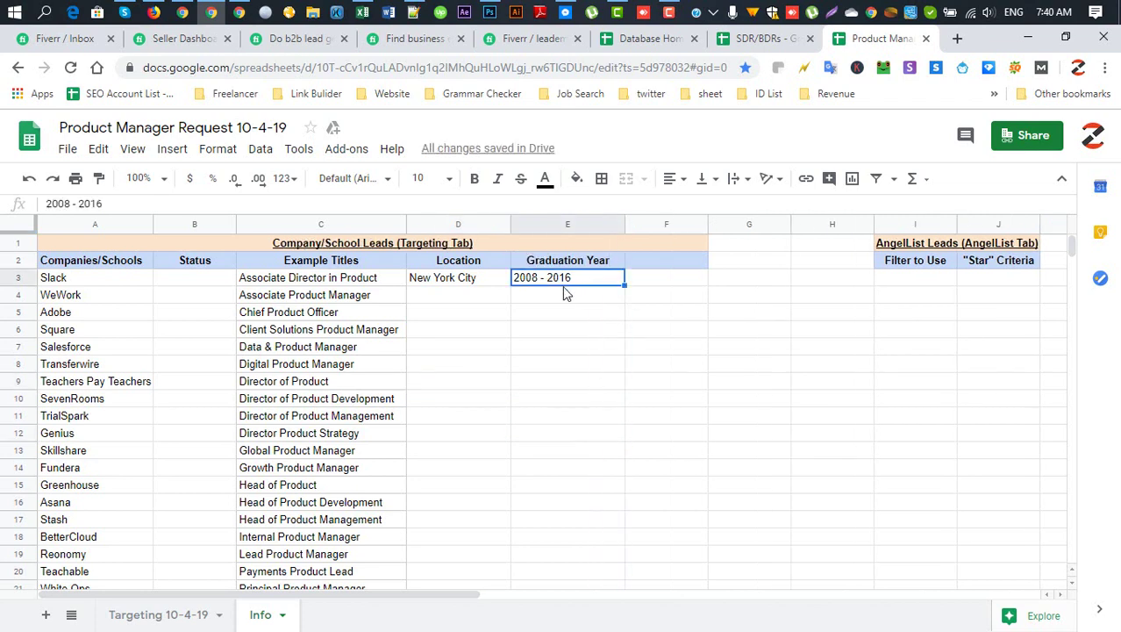
click(466, 315)
click(530, 462)
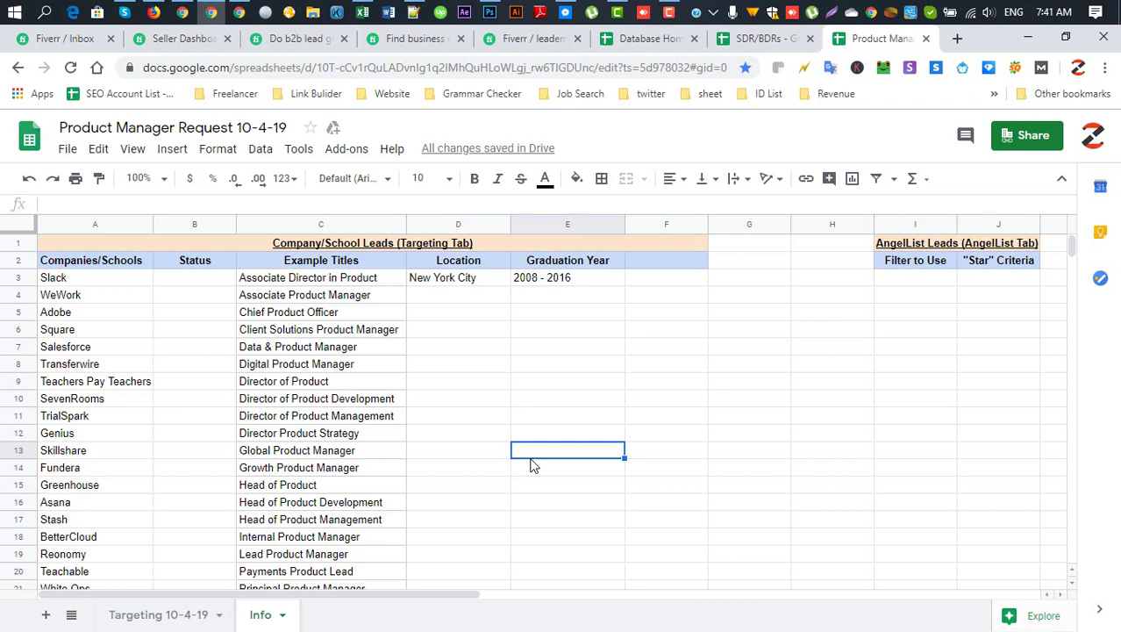
click(349, 281)
click(349, 419)
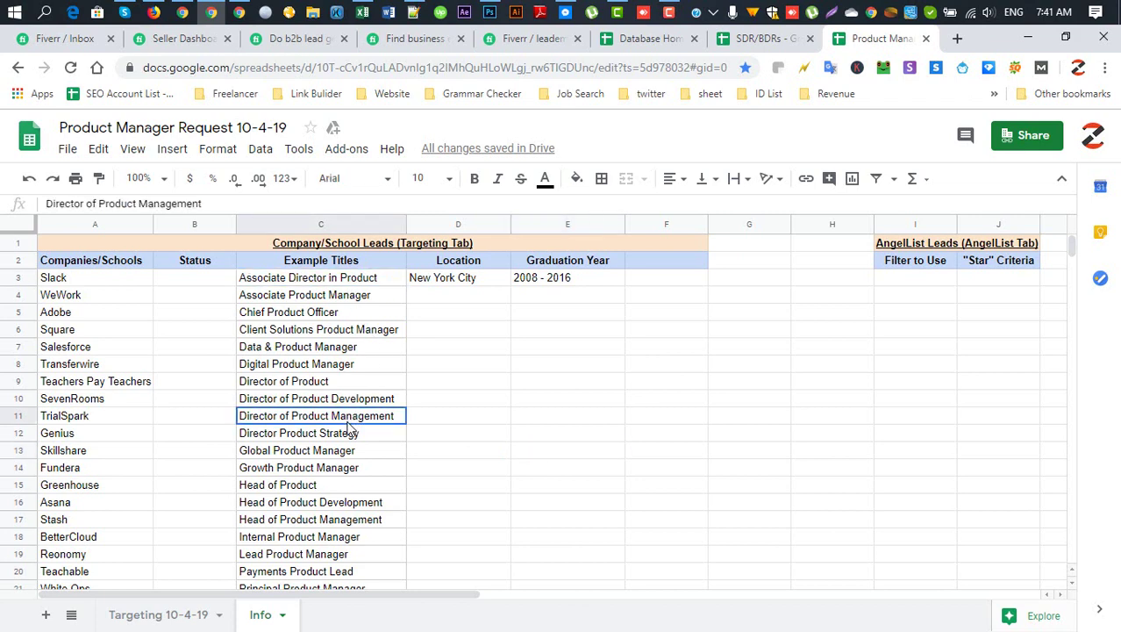
click(330, 502)
click(340, 519)
scroll(413, 474, down, 3)
click(298, 450)
click(334, 485)
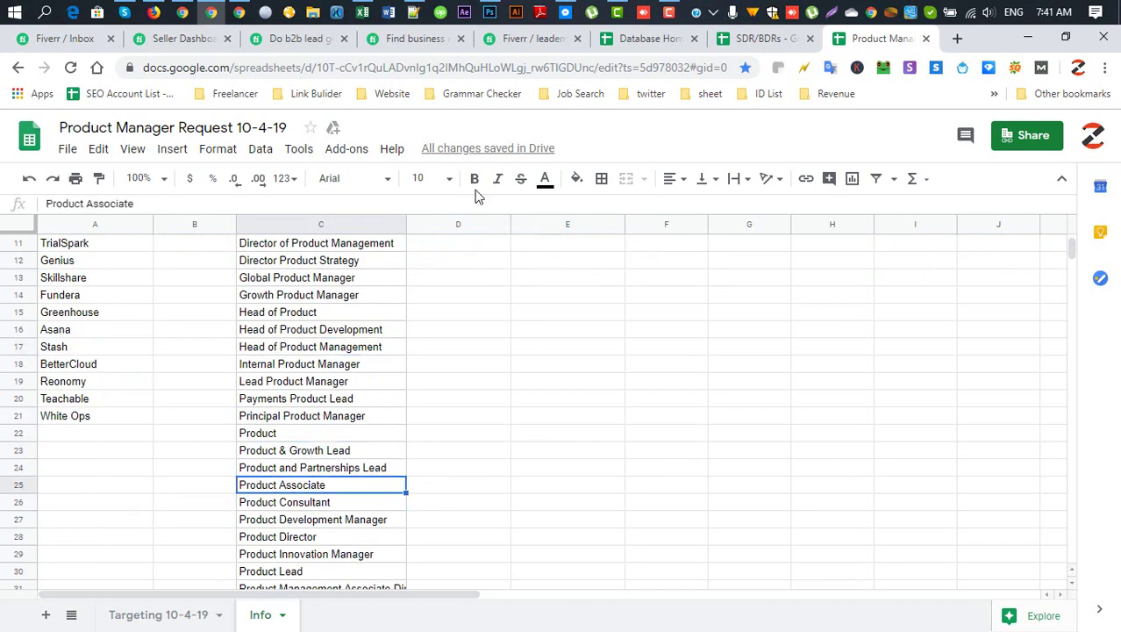
Step: Switch to LinkedIn Sales Navigator and examine the geography, company and title filters of the Slack lead search
key(alt+Tab)
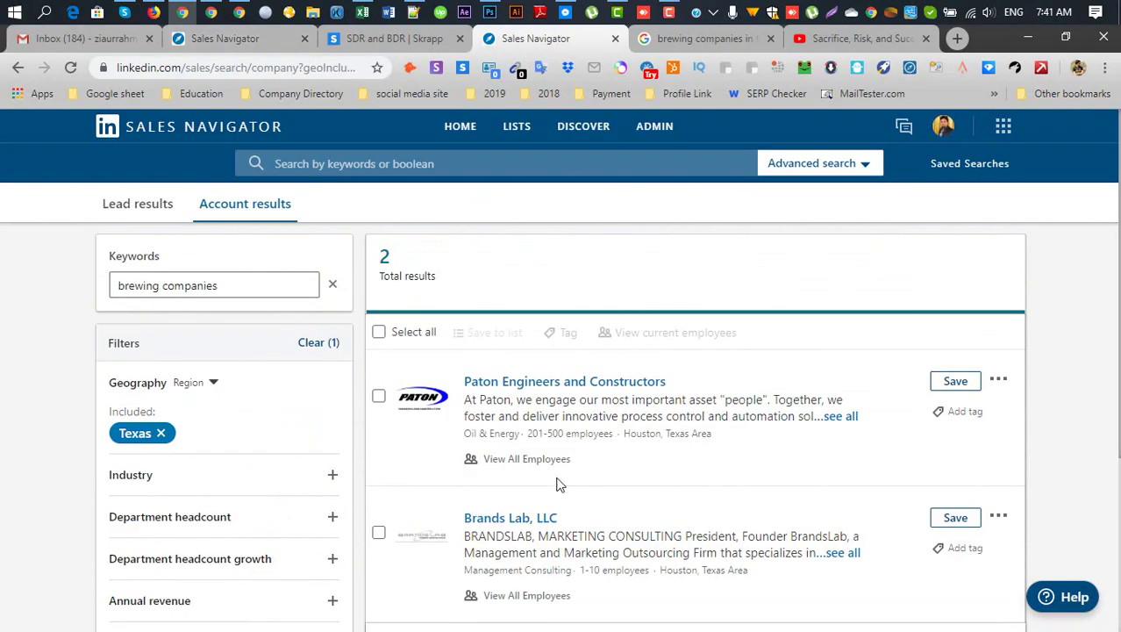
click(263, 39)
scroll(708, 351, down, 2)
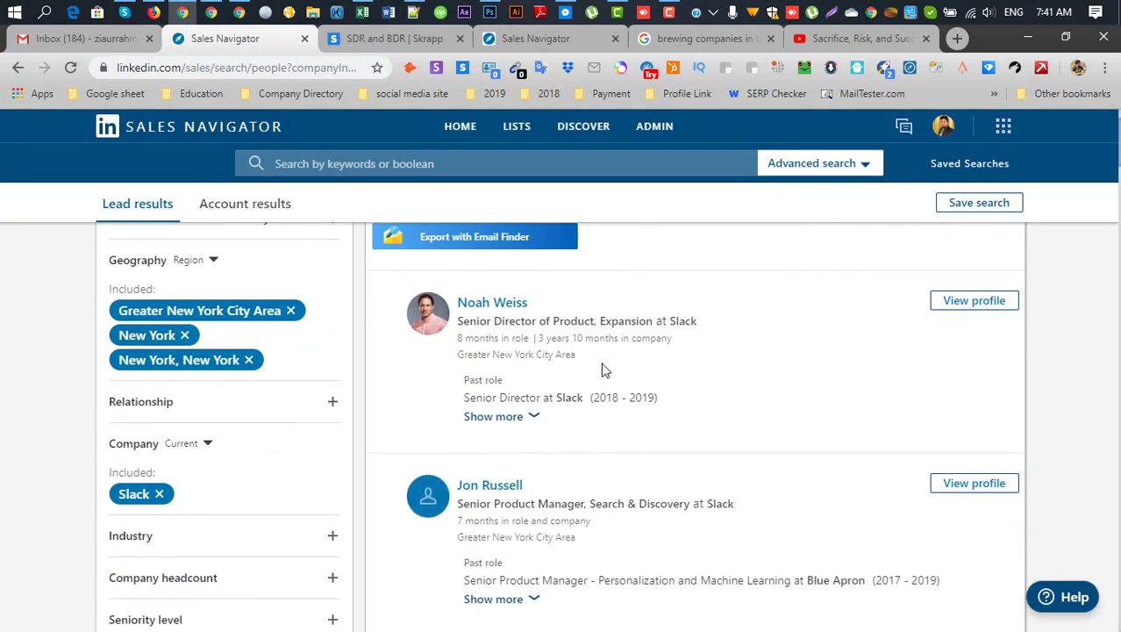
scroll(138, 382, down, 2)
scroll(25, 371, up, 4)
scroll(58, 373, down, 8)
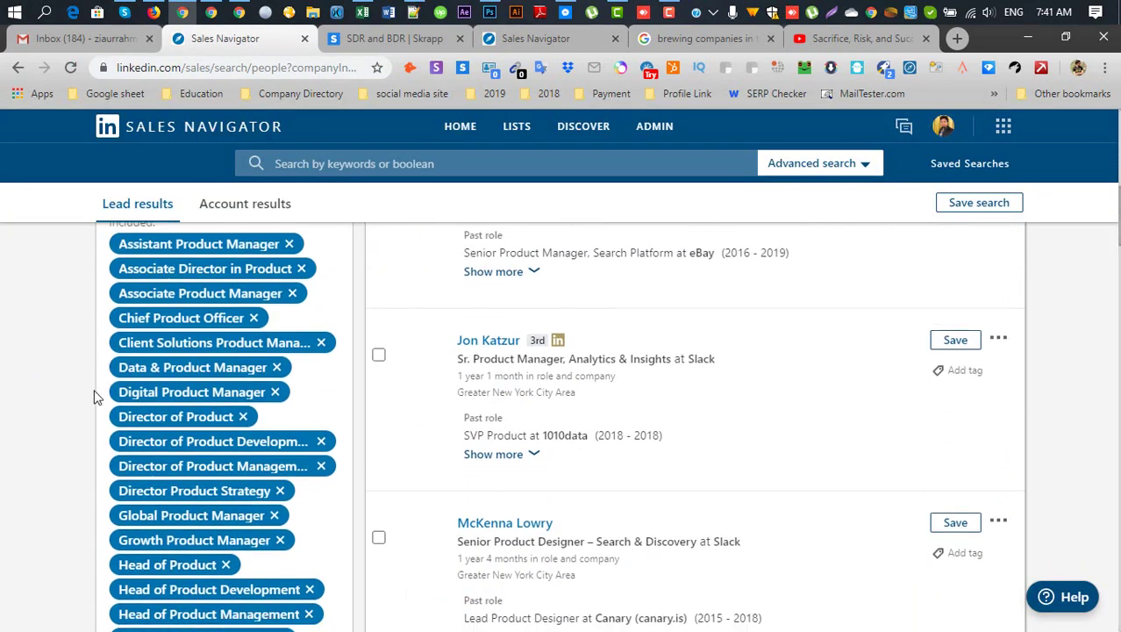
scroll(83, 439, down, 5)
scroll(272, 602, down, 5)
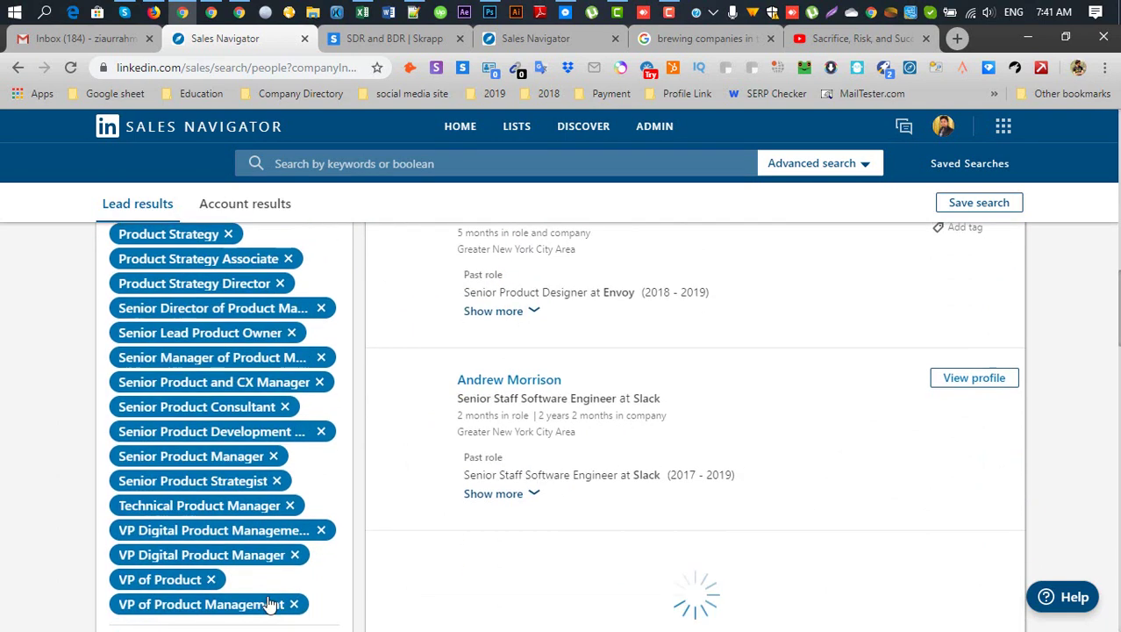
Step: Open the complete filter set for the lead search and inspect its geography, title and company filters
click(864, 166)
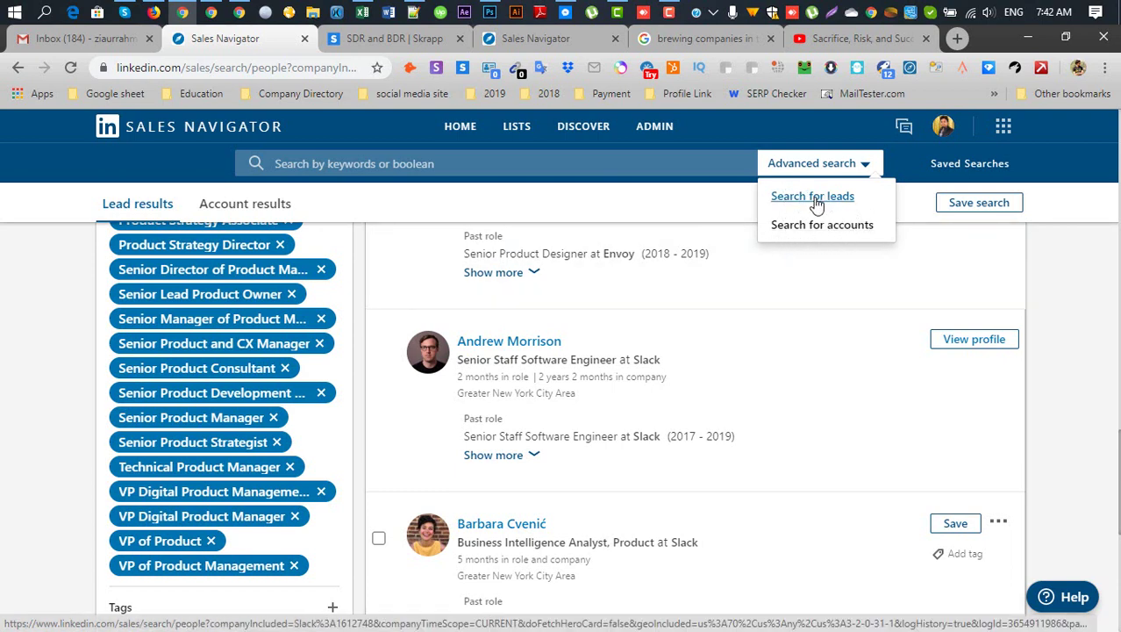
scroll(320, 488, down, 3)
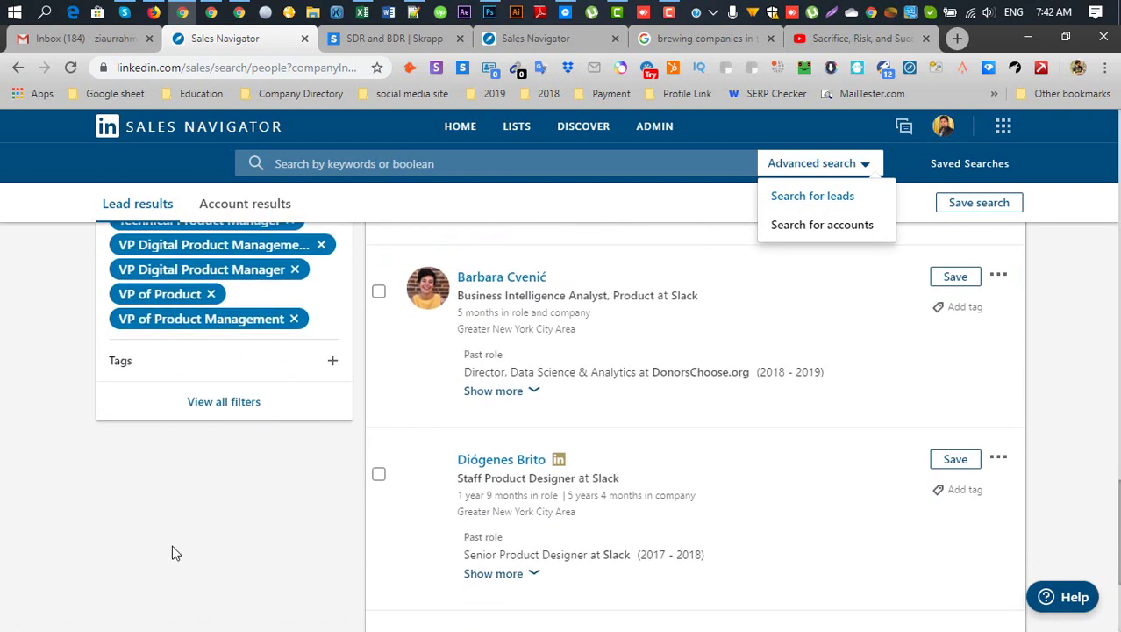
click(224, 401)
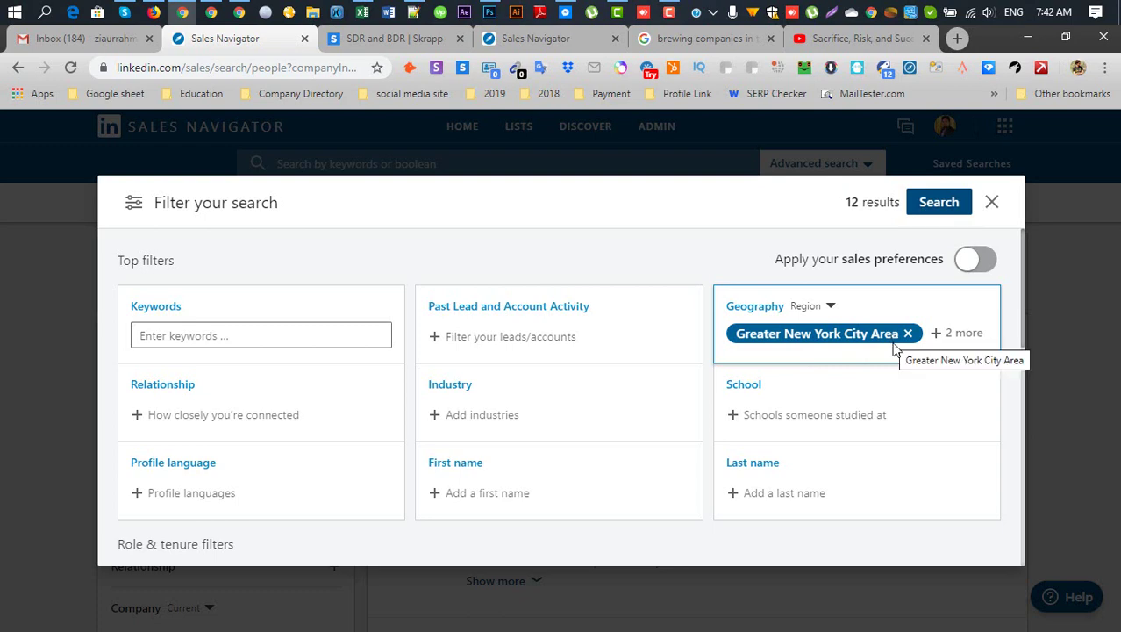
scroll(893, 355, down, 5)
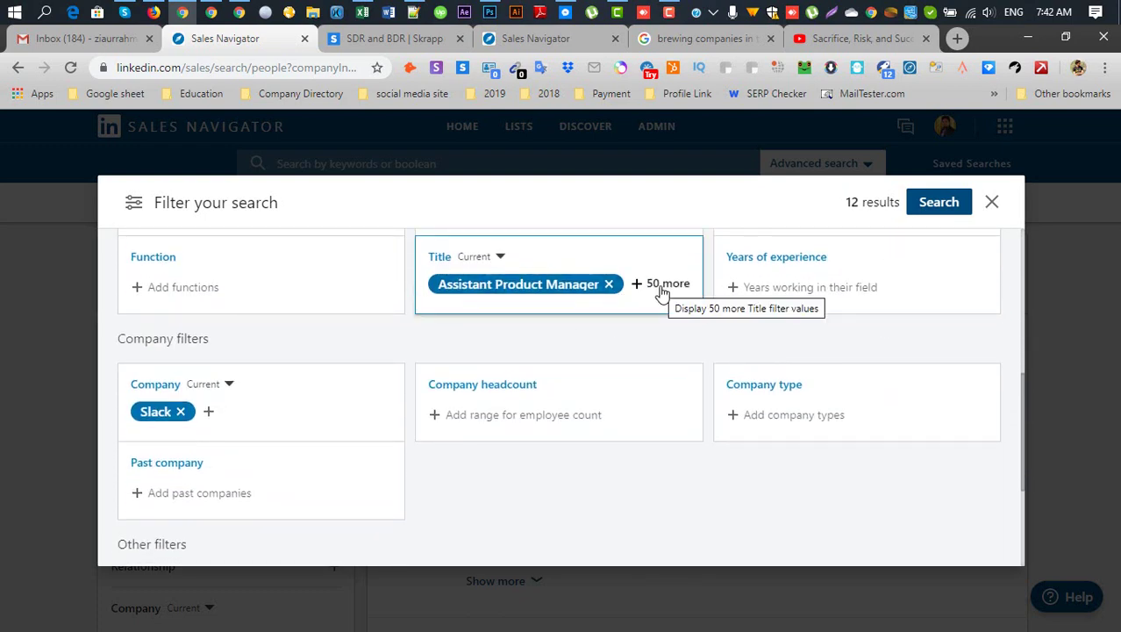
Step: Switch to the Google Sheets request and check the end of the title list and the Slack entry against the search filters
click(211, 12)
scroll(275, 496, down, 5)
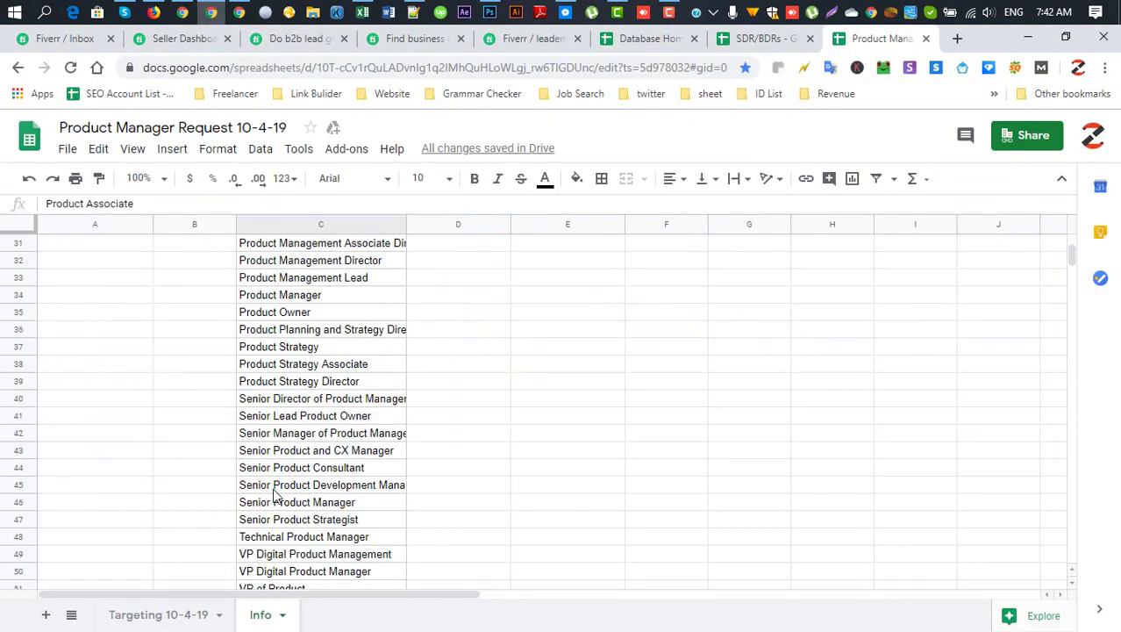
scroll(307, 509, down, 3)
click(259, 416)
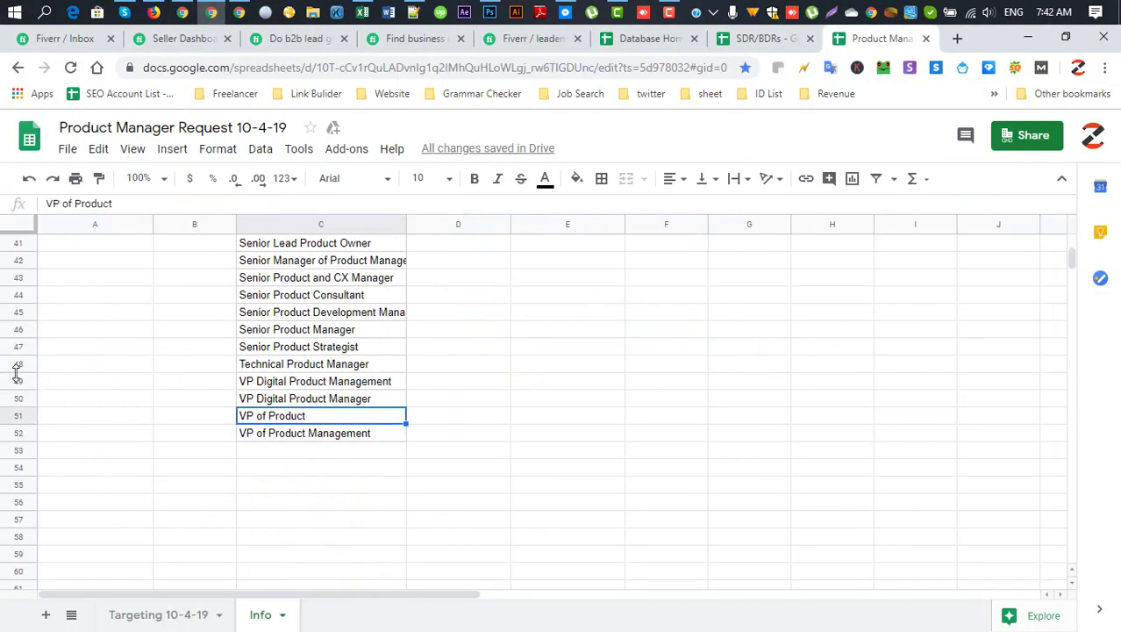
click(183, 12)
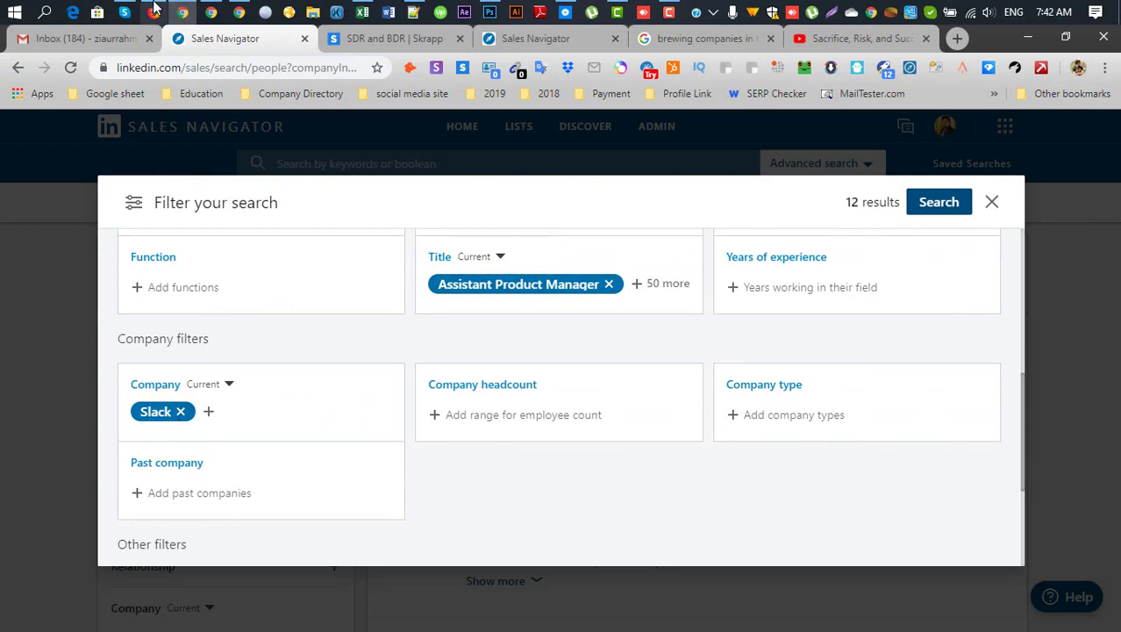
click(210, 12)
scroll(75, 369, up, 10)
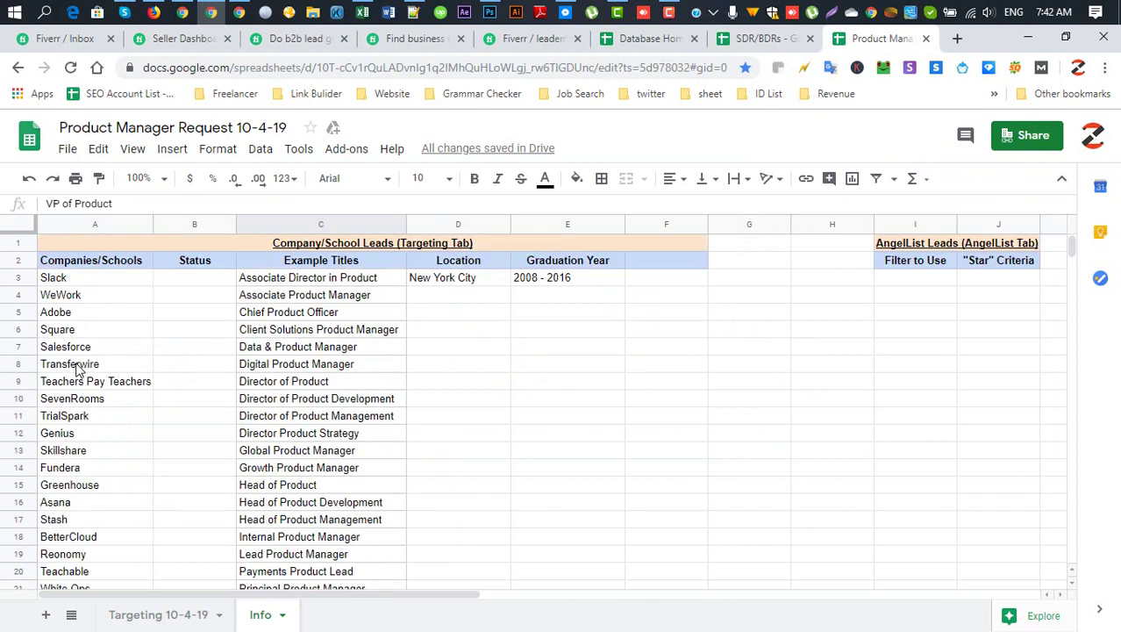
click(89, 281)
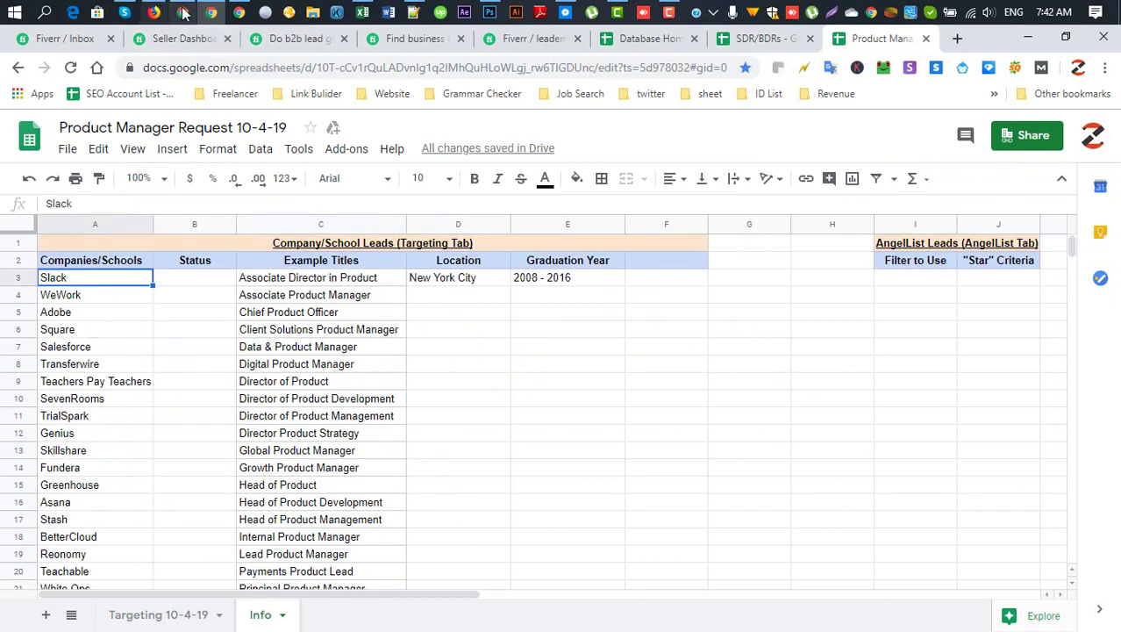
Step: Switch back to Sales Navigator, review the New York, title and Slack filters, and run the lead search
click(182, 12)
scroll(318, 462, up, 5)
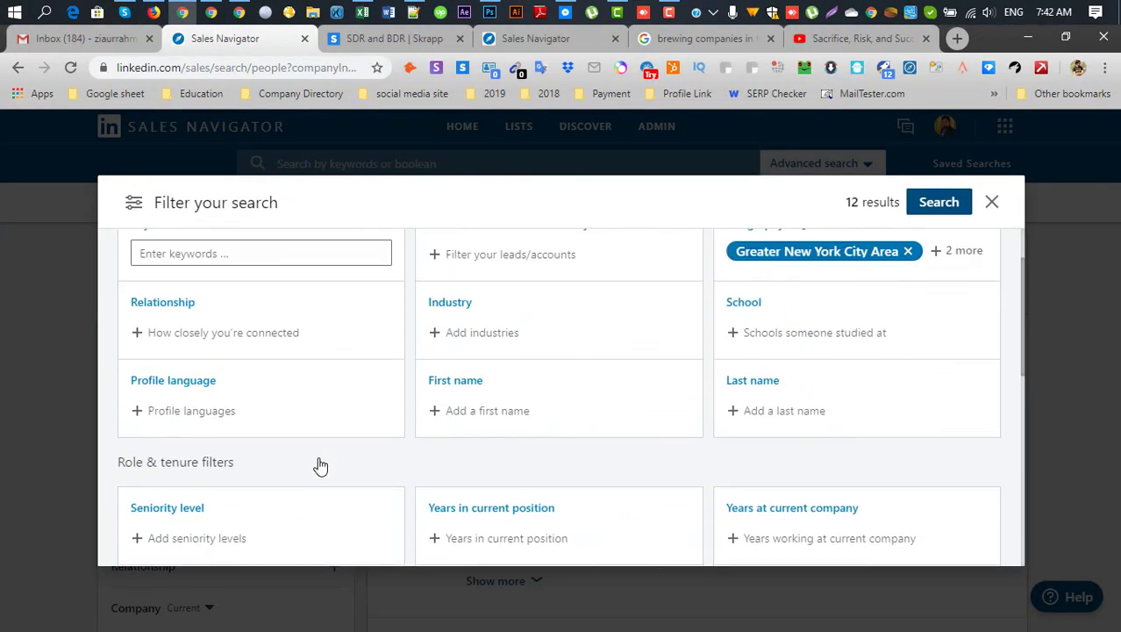
scroll(320, 466, up, 2)
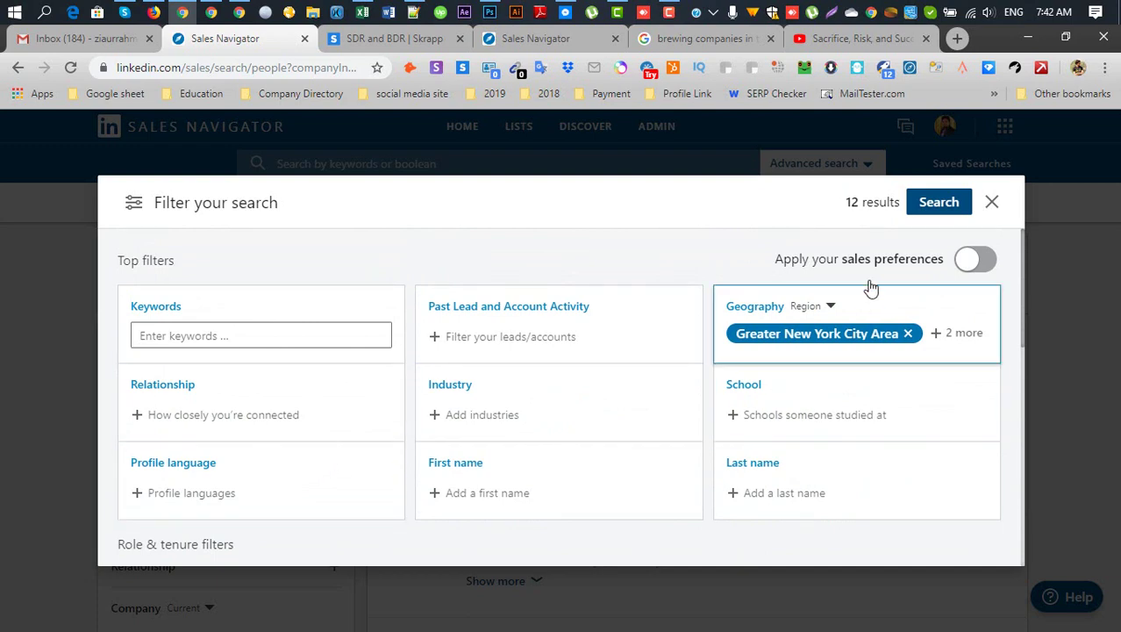
drag(869, 202, 821, 221)
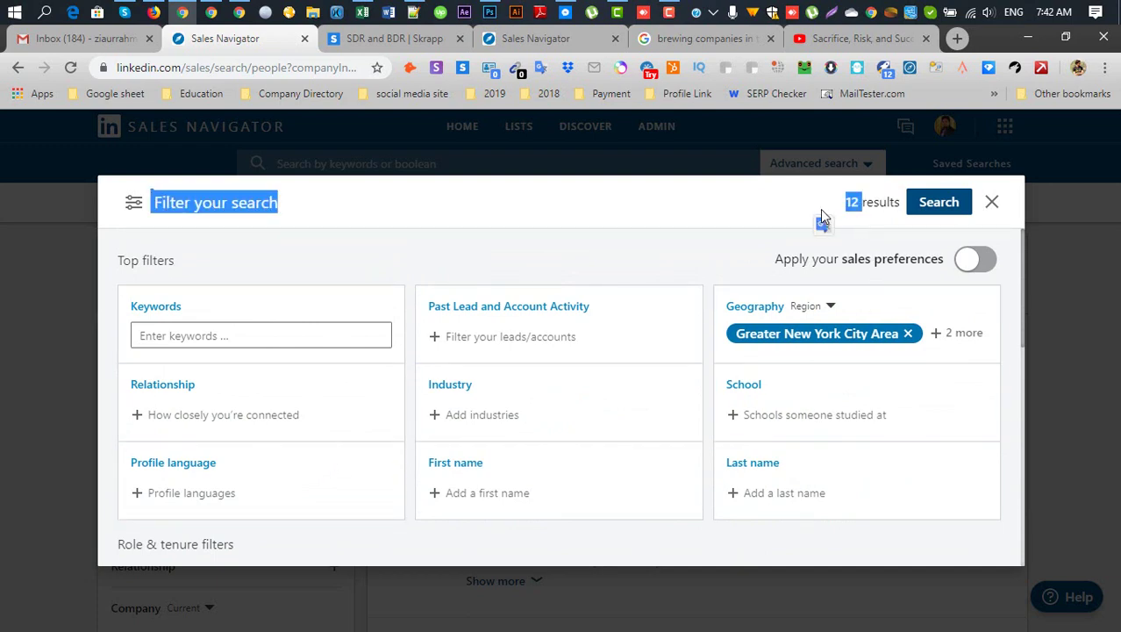
click(864, 197)
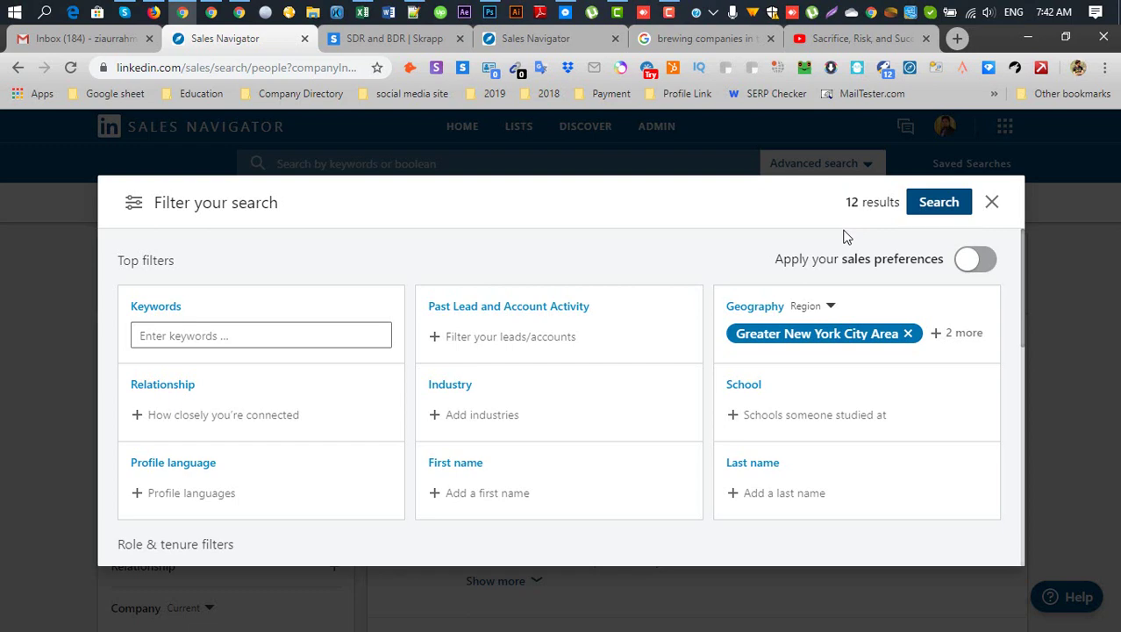
scroll(526, 448, down, 3)
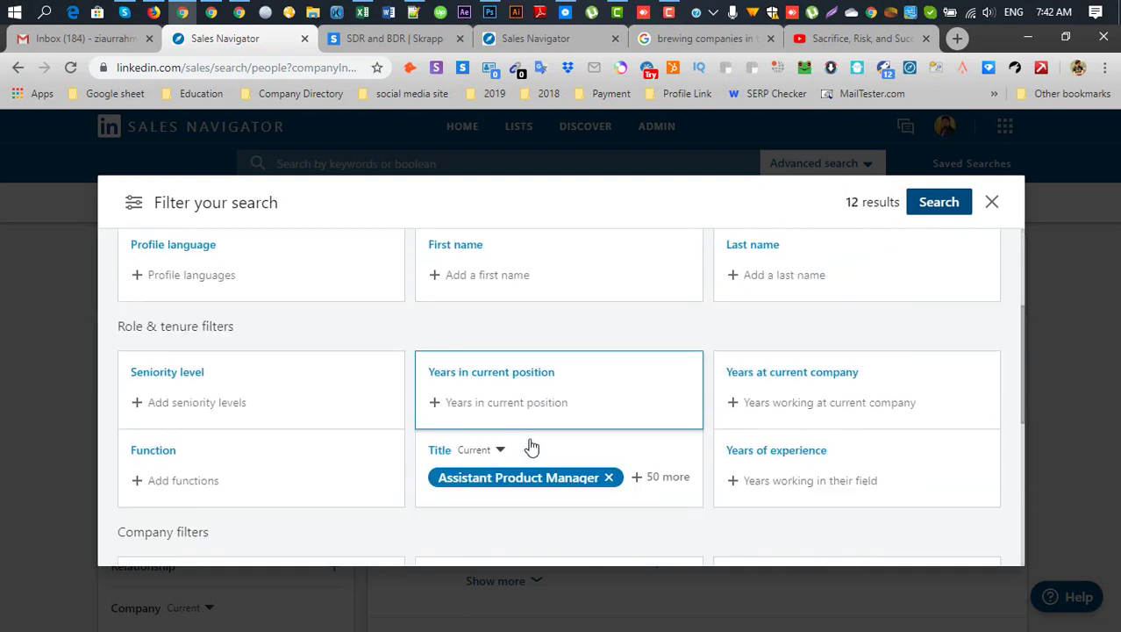
scroll(831, 396, down, 4)
scroll(844, 430, up, 6)
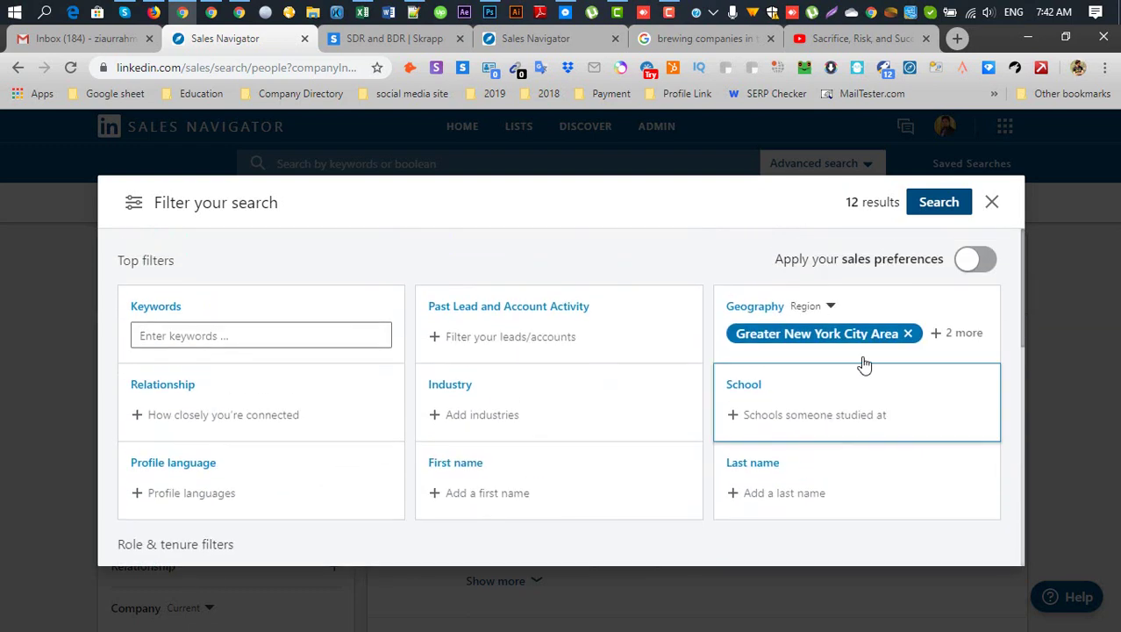
click(939, 203)
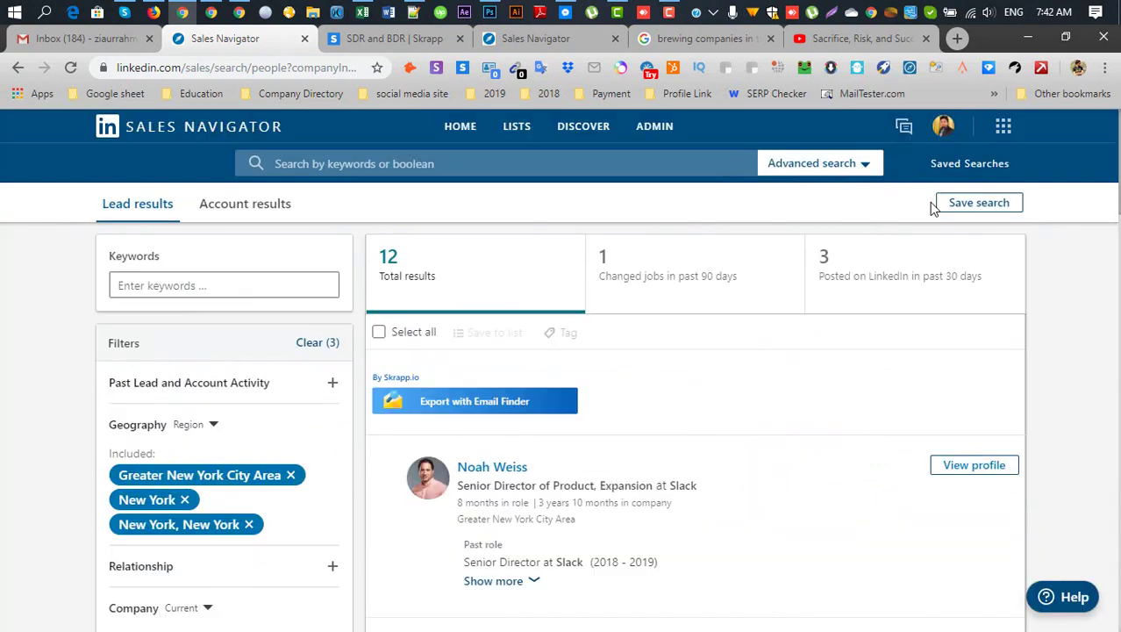
Step: Examine the names, titles and locations of the Slack leads through the end of the search results
scroll(619, 479, down, 5)
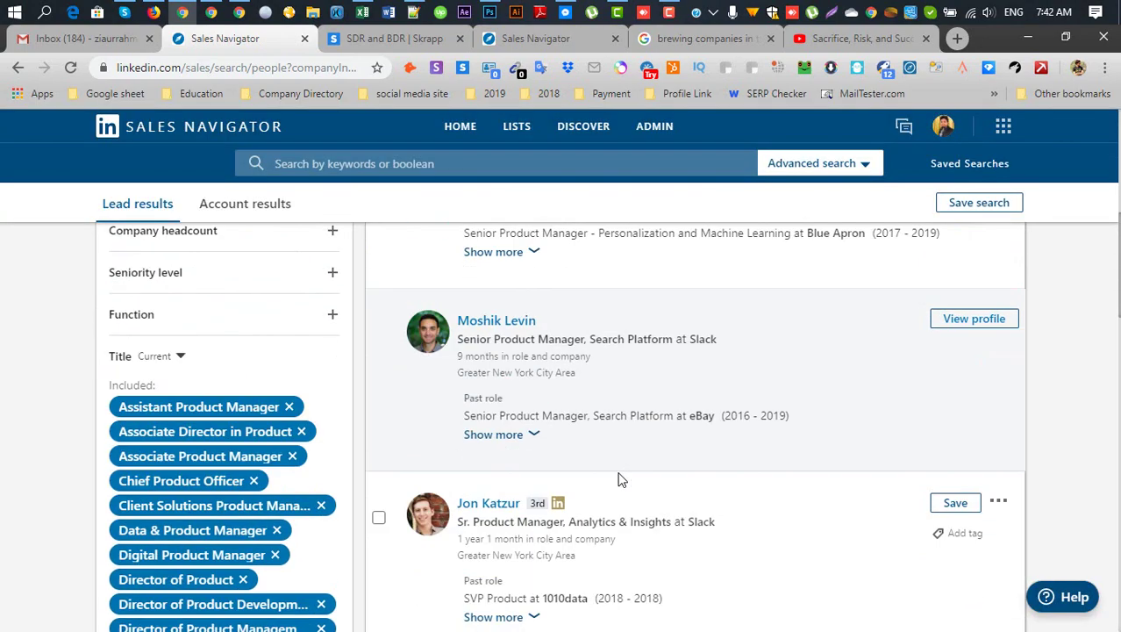
scroll(618, 478, down, 6)
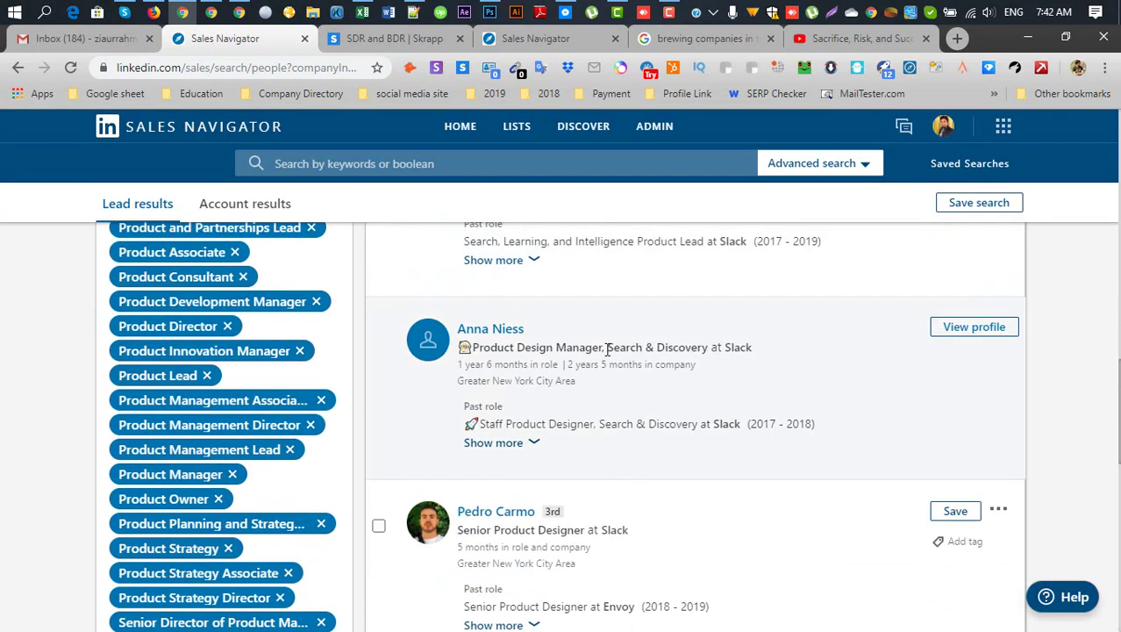
scroll(640, 430, down, 2)
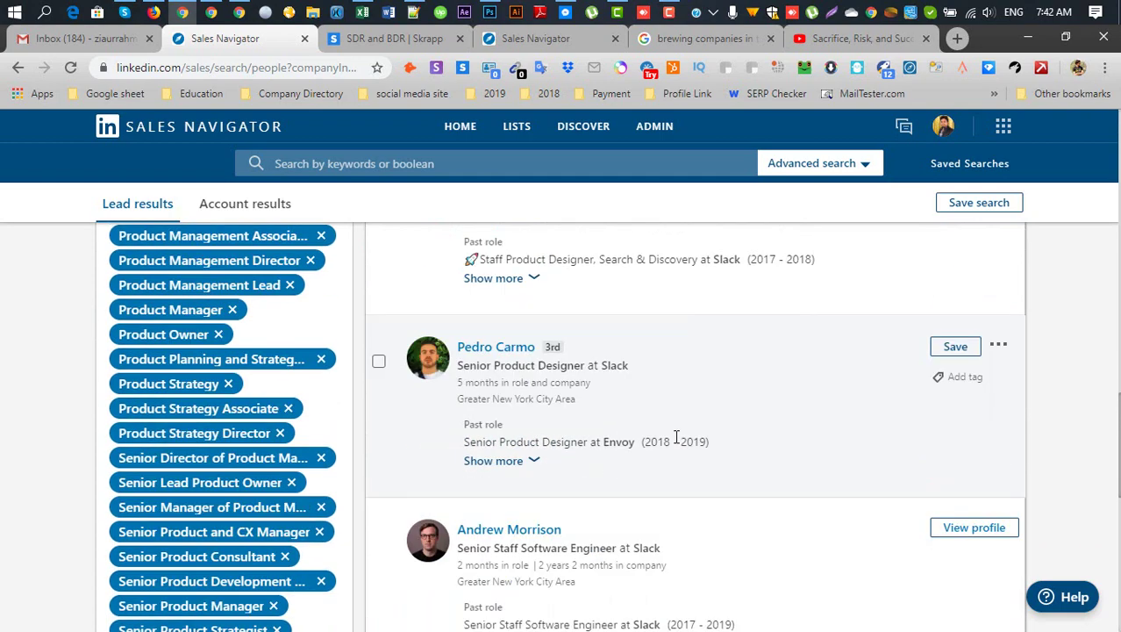
scroll(676, 443, up, 12)
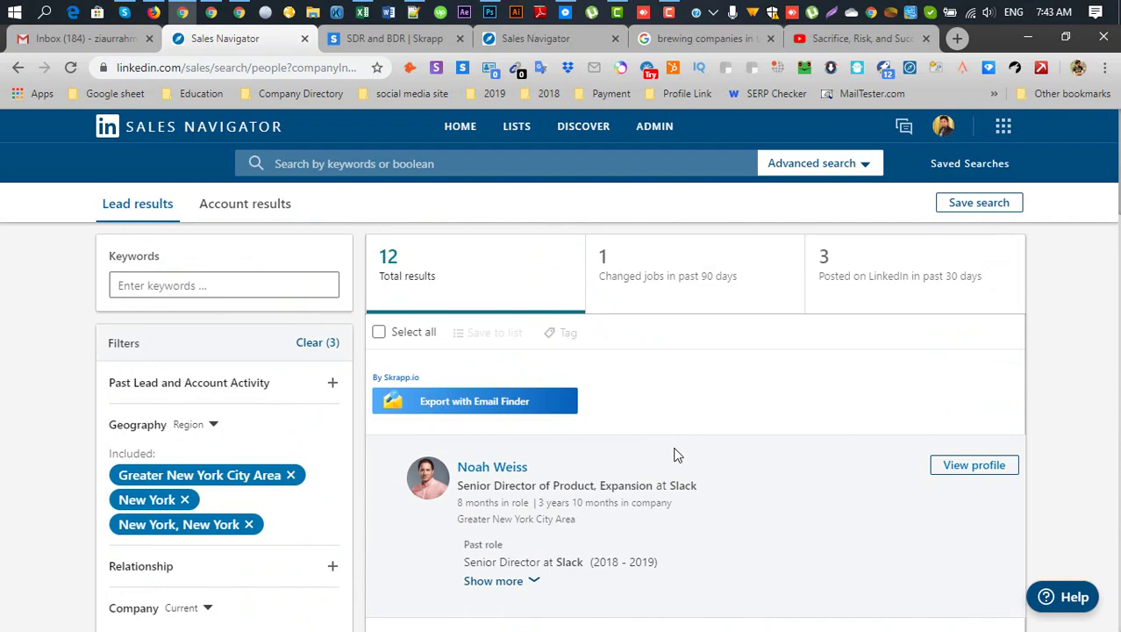
scroll(676, 454, down, 12)
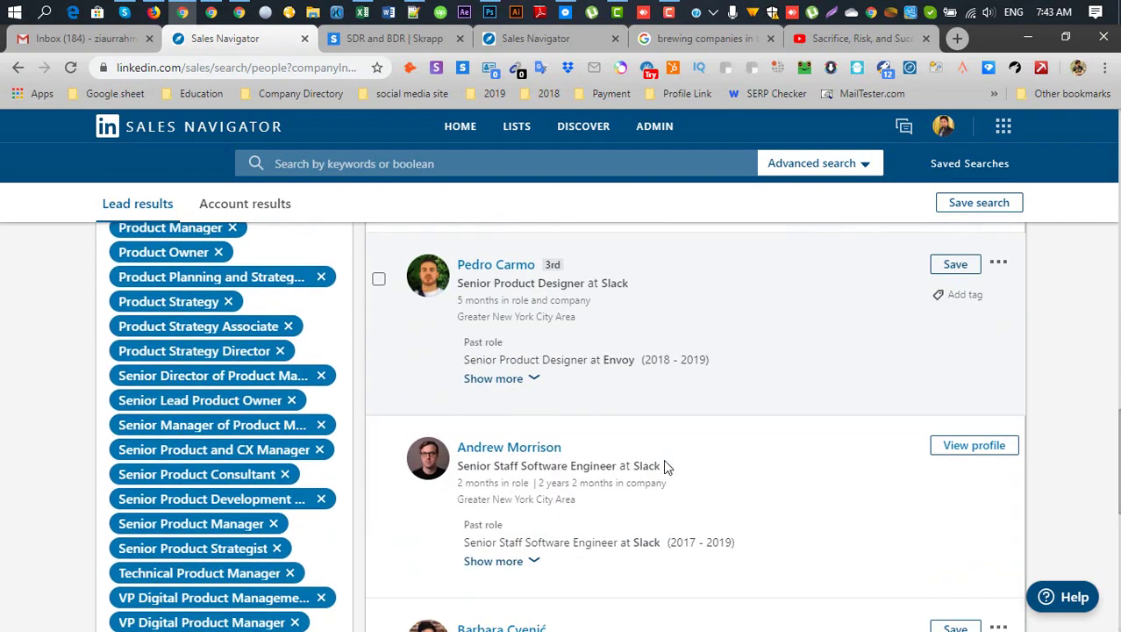
scroll(664, 459, down, 6)
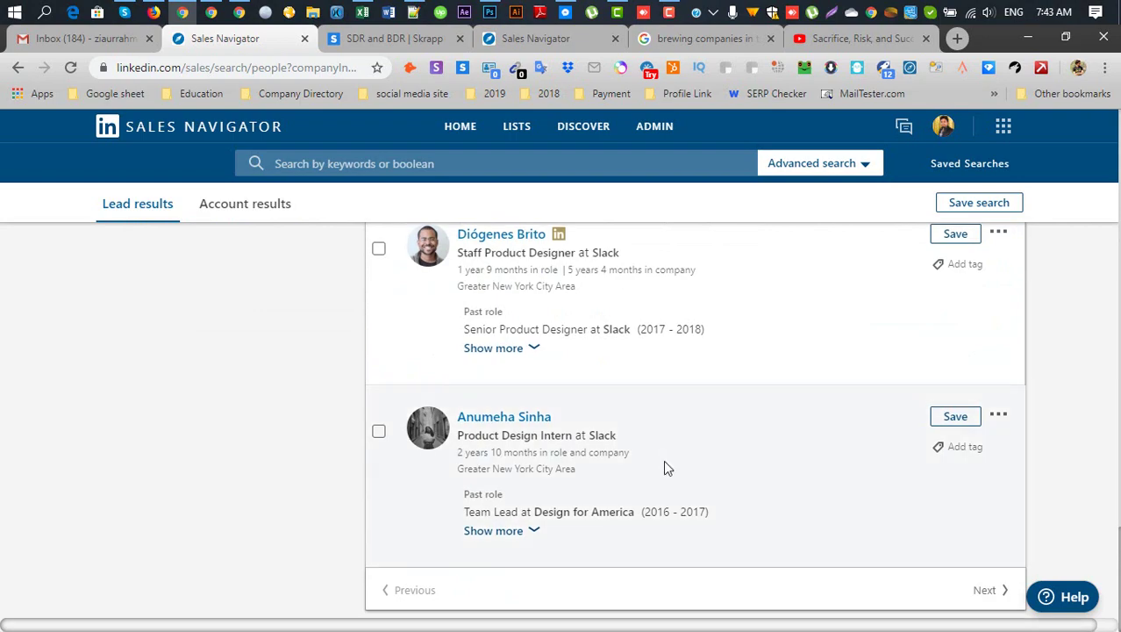
scroll(664, 460, up, 18)
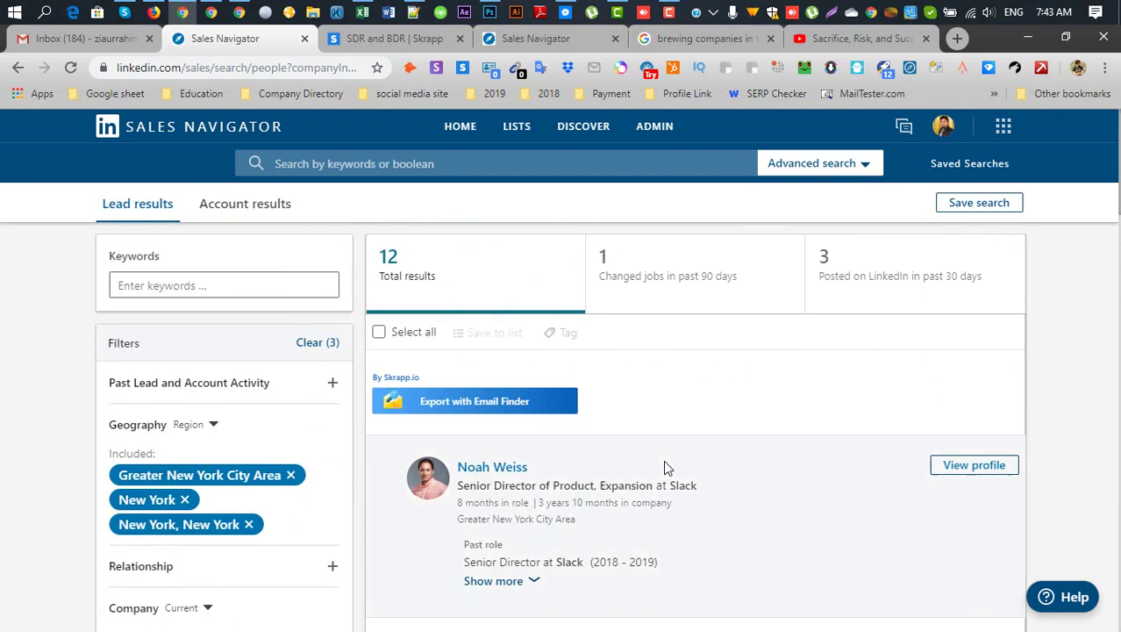
Step: Open the first Slack lead's Sales Navigator profile in a separate tab and check its name heading
right_click(497, 468)
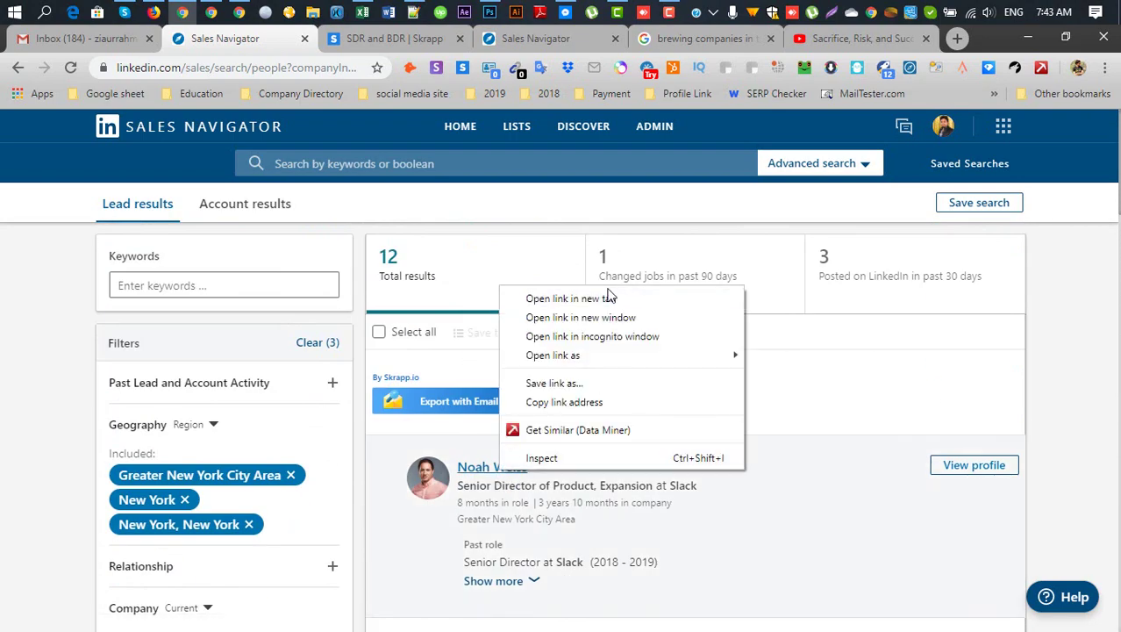
click(569, 299)
click(328, 38)
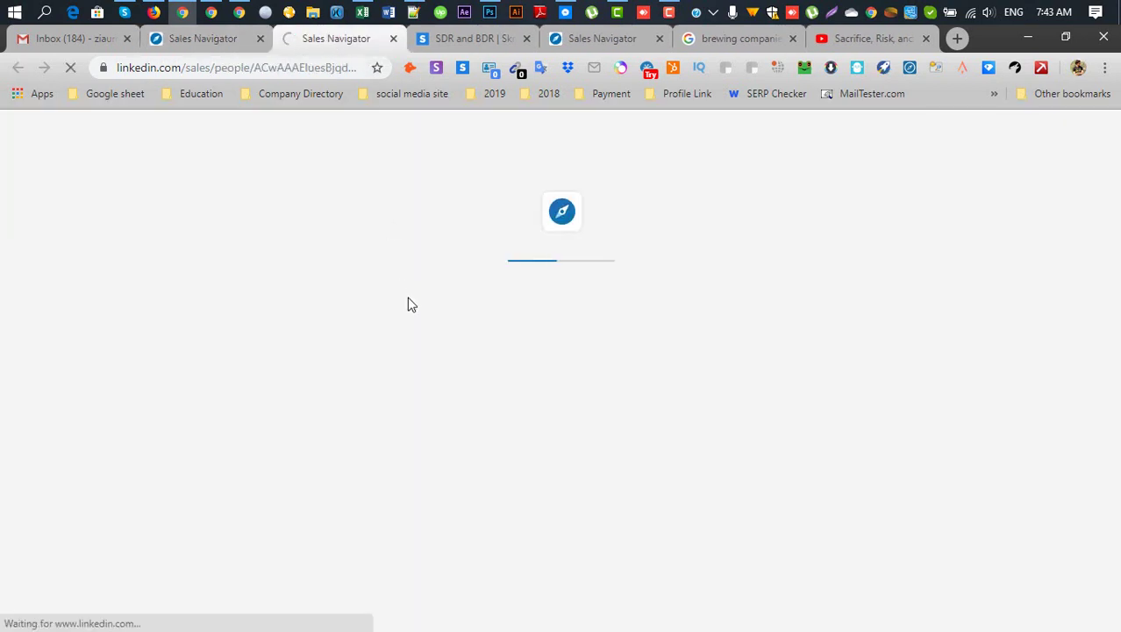
click(188, 41)
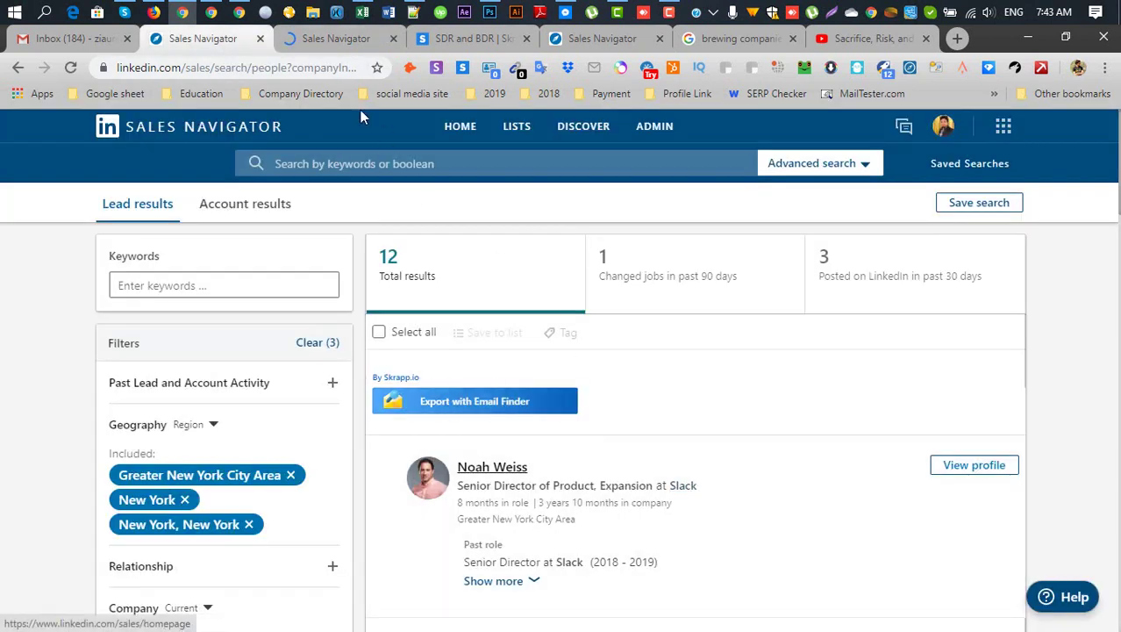
click(321, 38)
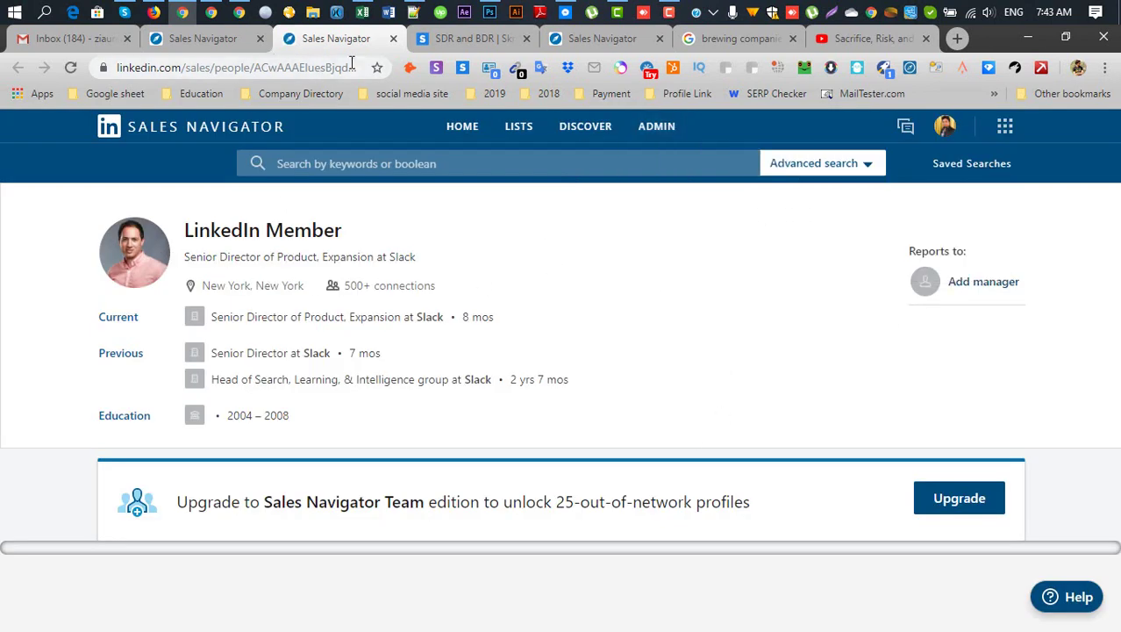
drag(184, 230, 381, 244)
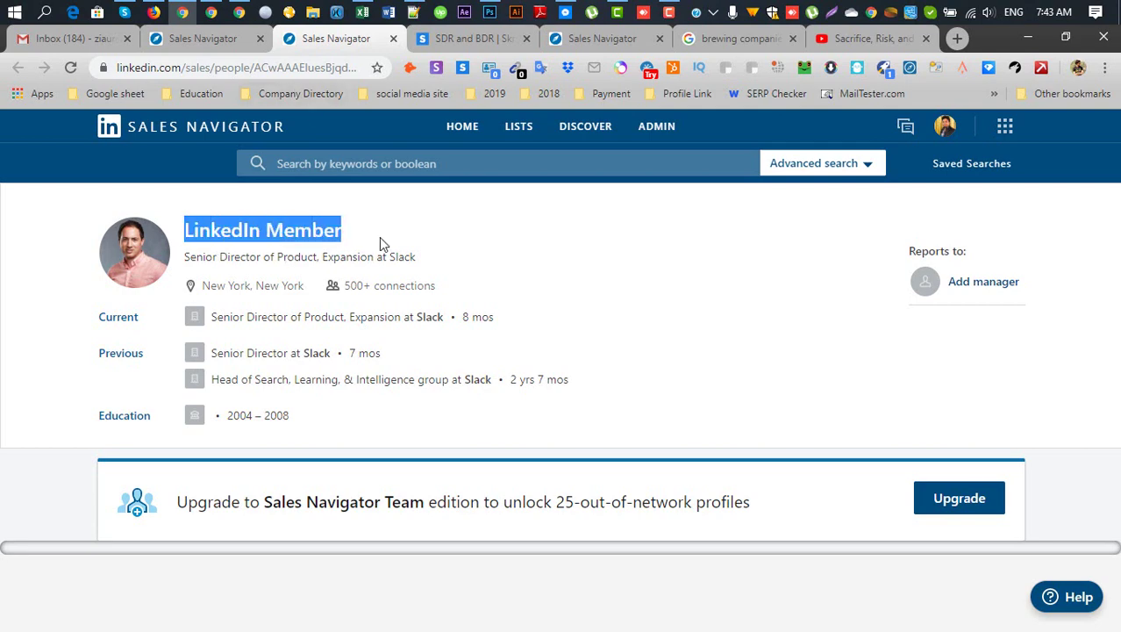
double_click(286, 233)
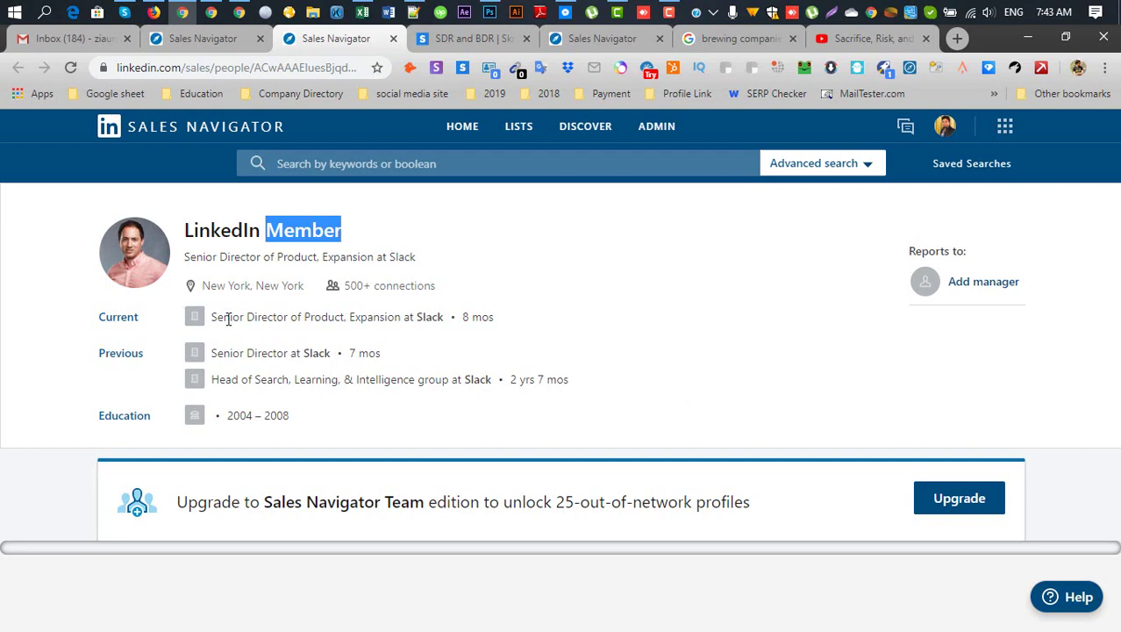
Step: Search Google for the lead's current role, "Senior Director of Product, Expansion at Slack", and open the matching public LinkedIn profile
drag(213, 317, 434, 321)
right_click(409, 314)
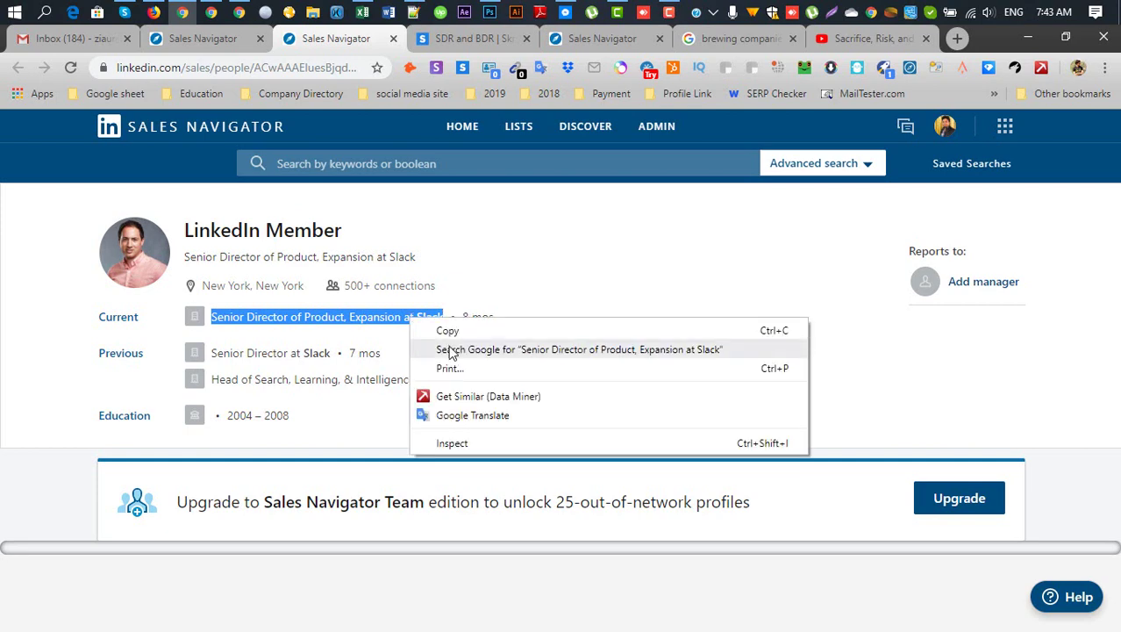
click(449, 350)
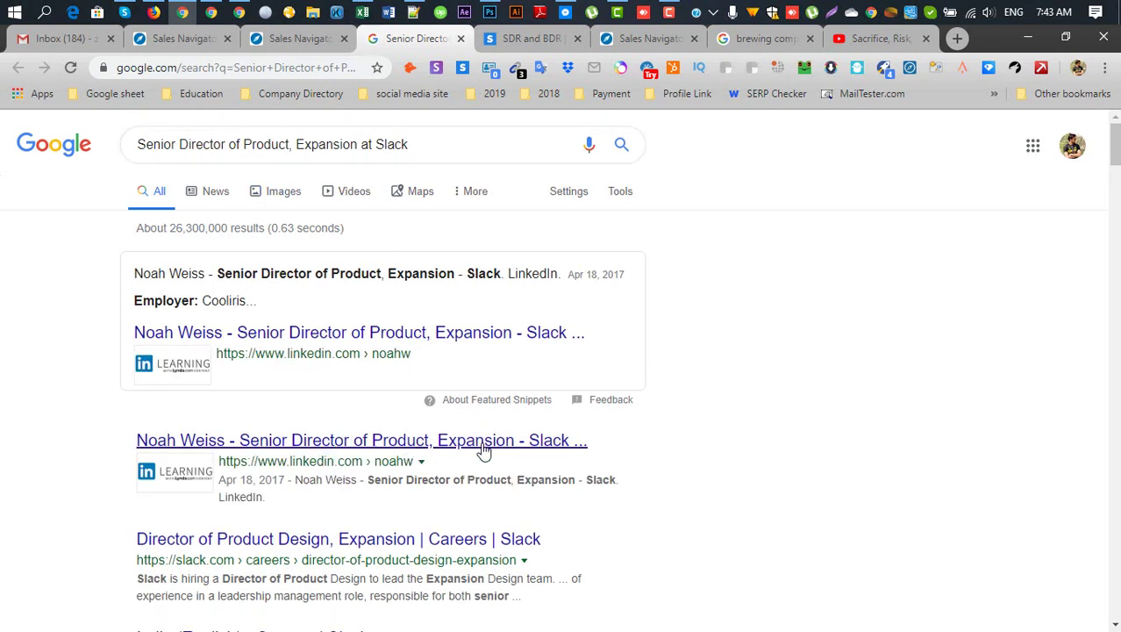
click(555, 447)
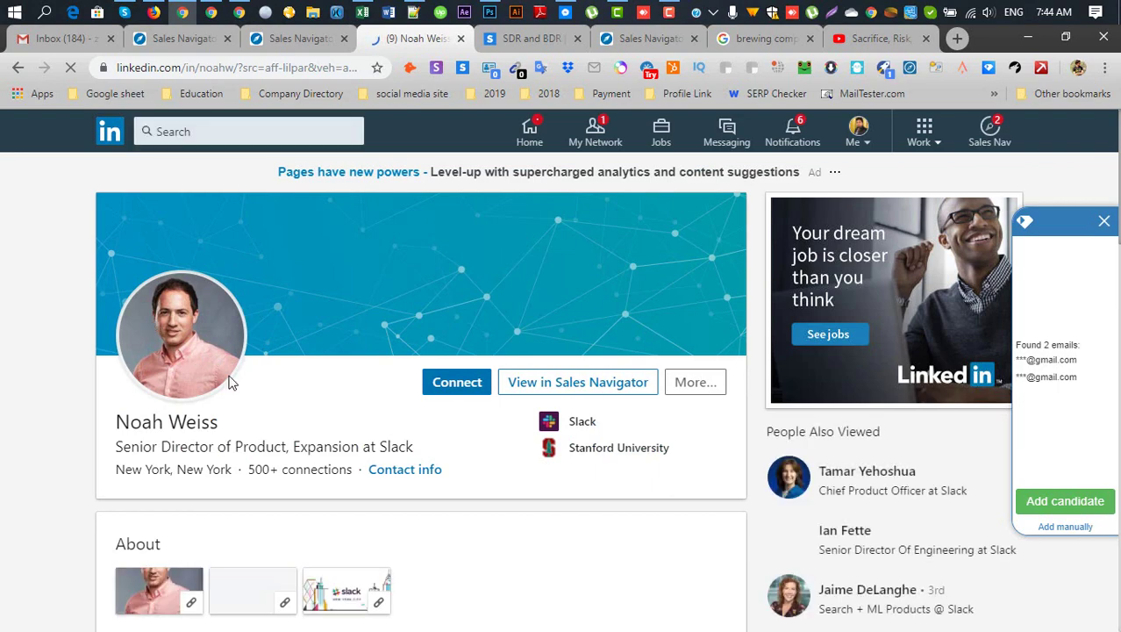
scroll(489, 464, down, 3)
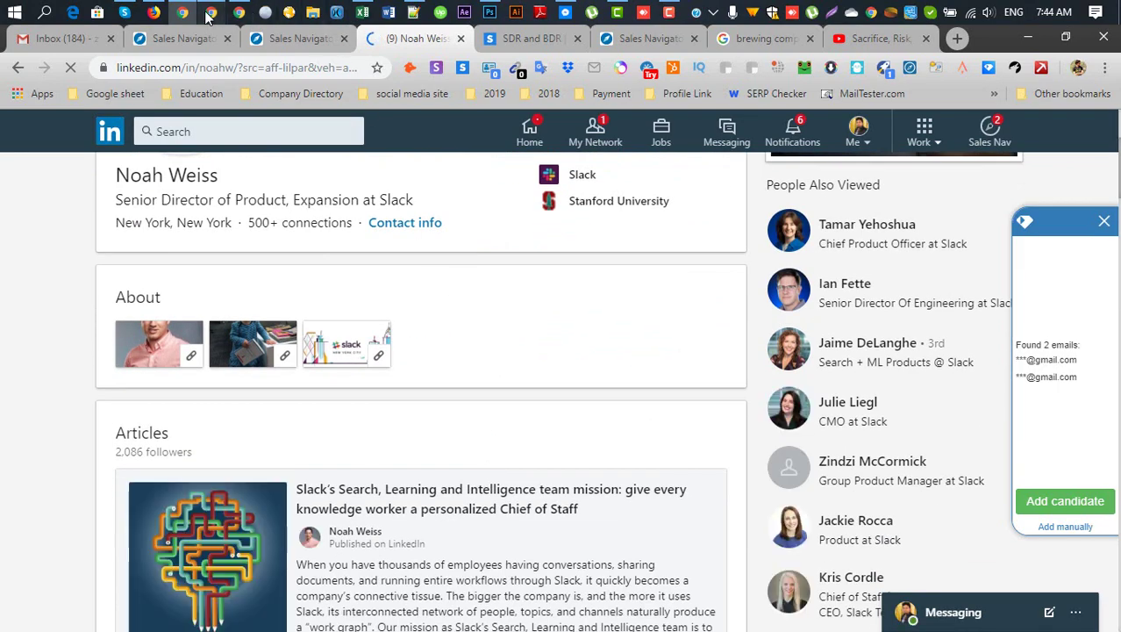
Step: Switch to the Product Manager Request 10-4-19 spreadsheet in Google Sheets and show the Targeting 10-4-19 sheet
key(alt+Tab)
click(414, 418)
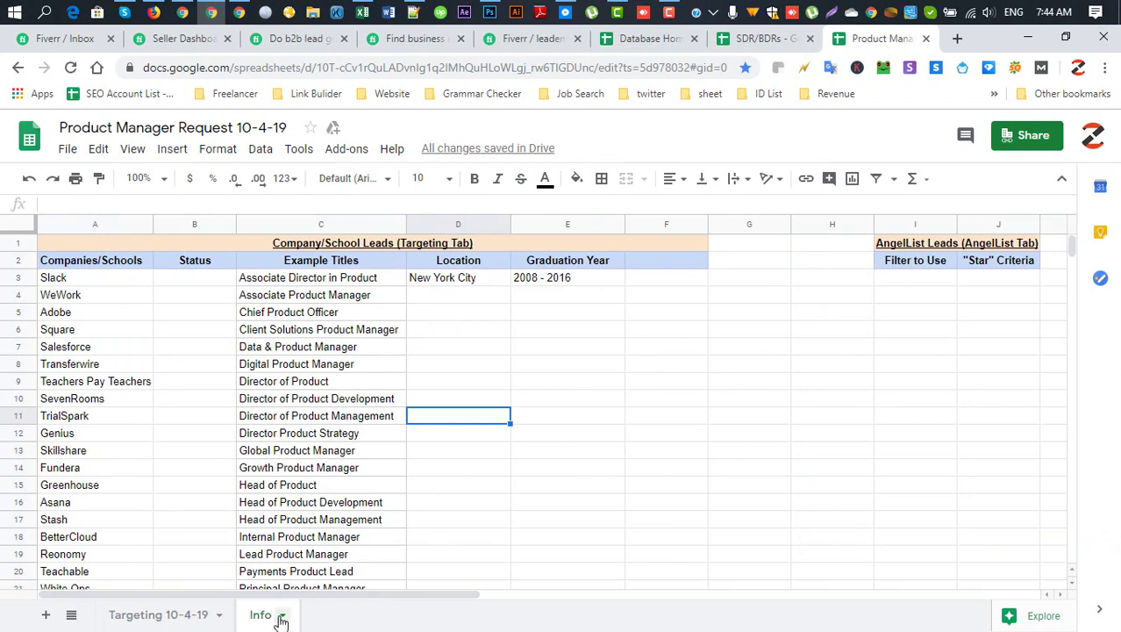
double_click(260, 619)
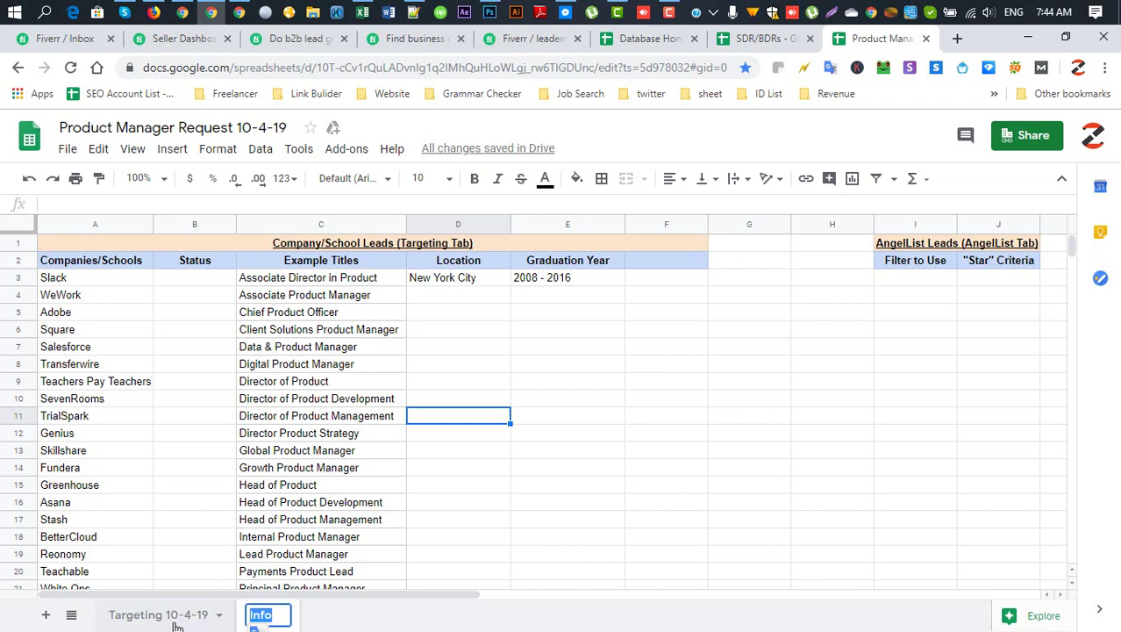
click(170, 614)
click(277, 374)
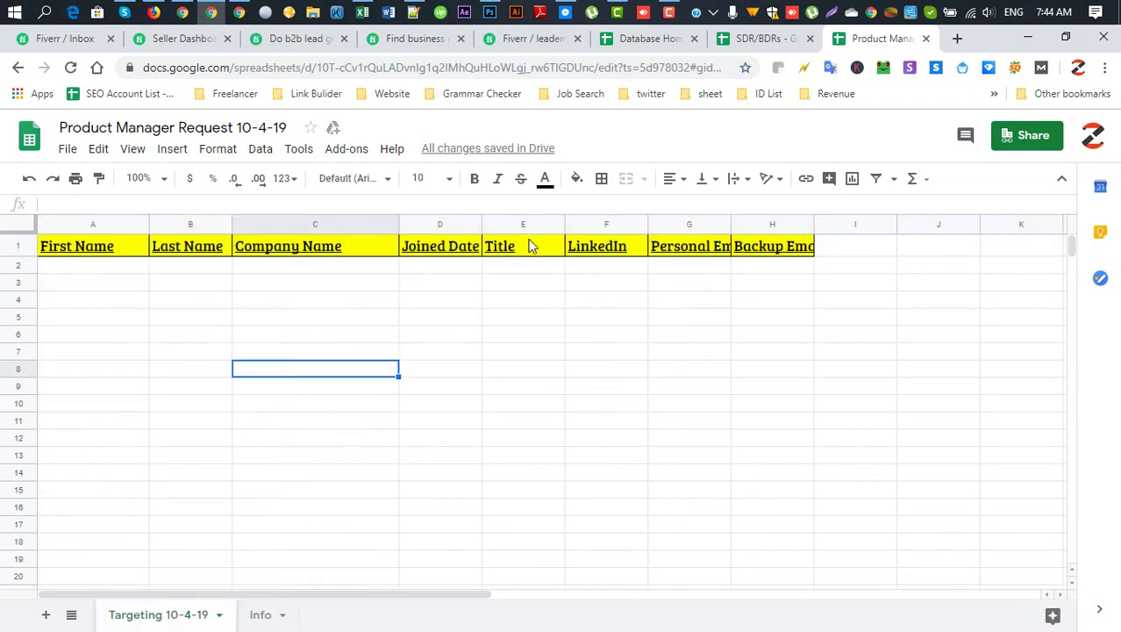
Step: Widen the Joined Date, Personal Email and Backup Emails columns so their headers fit
drag(482, 225, 504, 226)
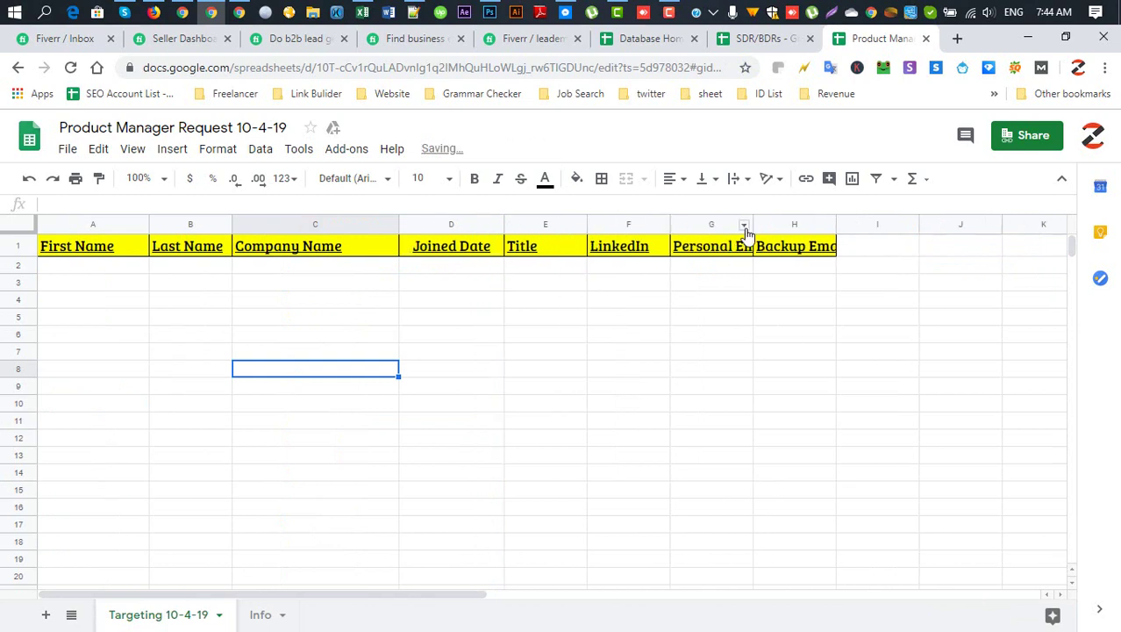
drag(751, 226, 801, 227)
click(851, 266)
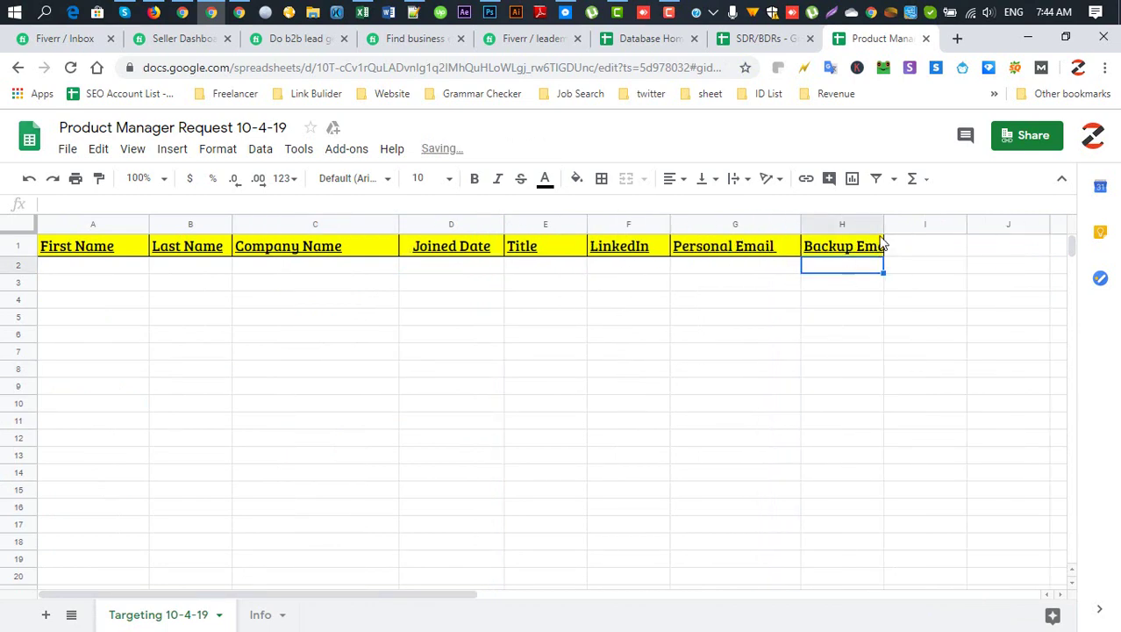
drag(884, 224, 932, 226)
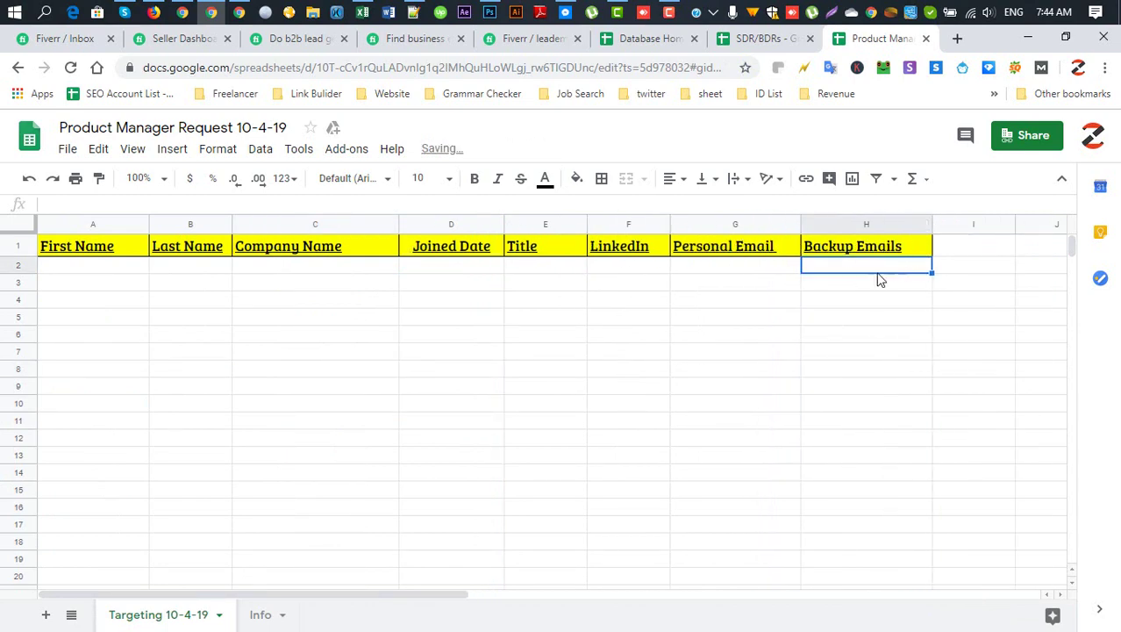
click(756, 276)
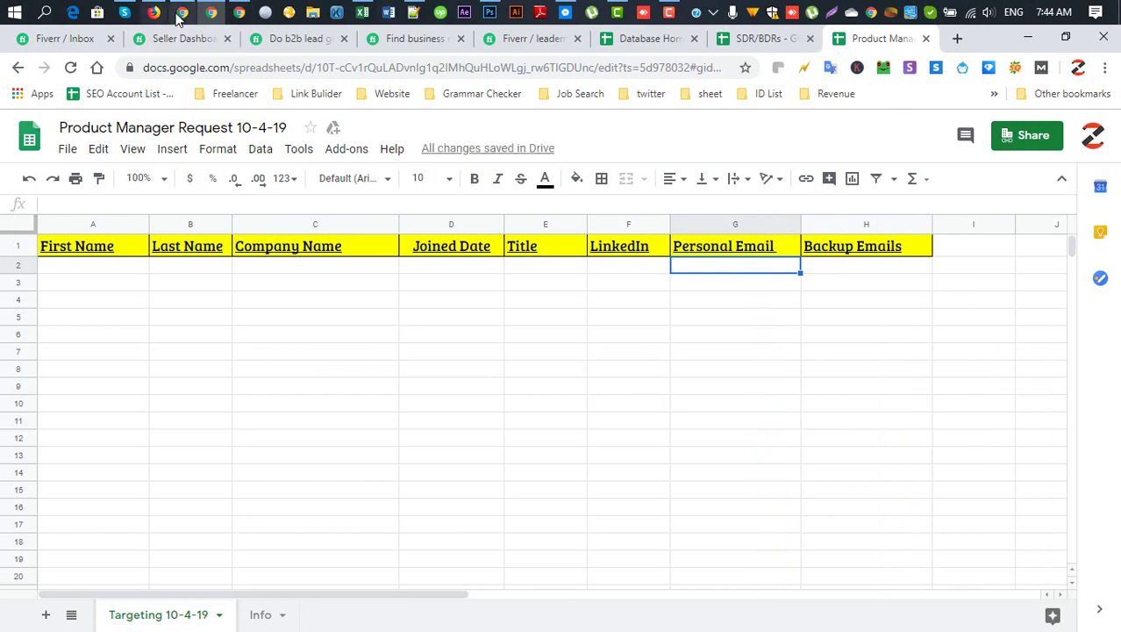
Step: Switch back to the lead's LinkedIn profile and inspect the personal e-mail domains in the candidate finder alongside the profile details
click(182, 12)
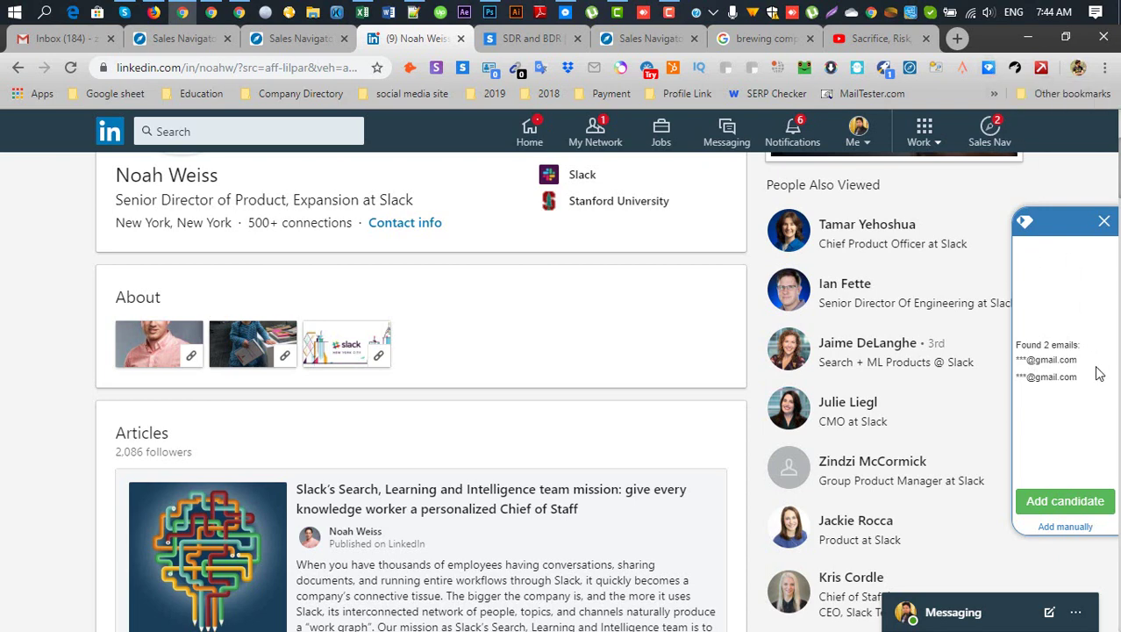
double_click(1052, 361)
double_click(1051, 377)
scroll(488, 358, up, 2)
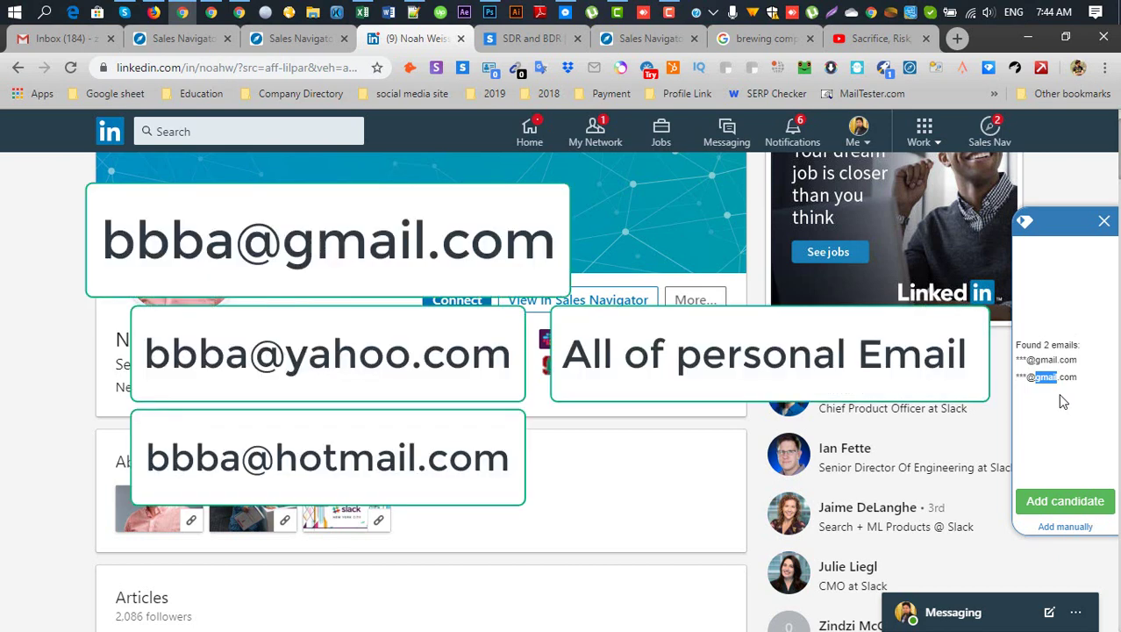
scroll(445, 590, down, 5)
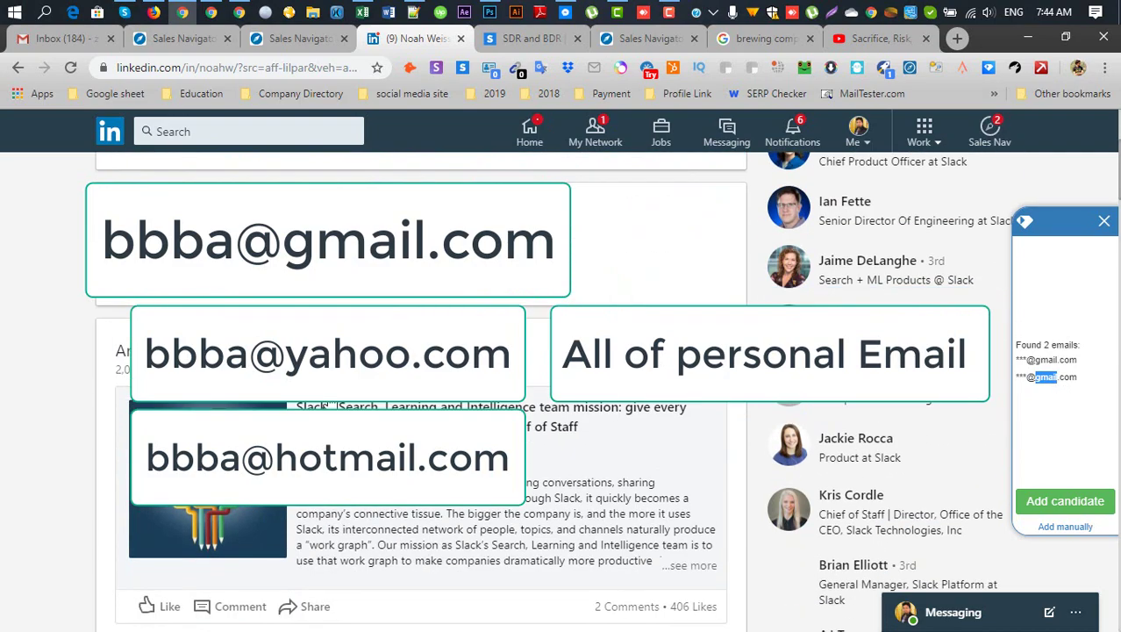
scroll(329, 405, down, 4)
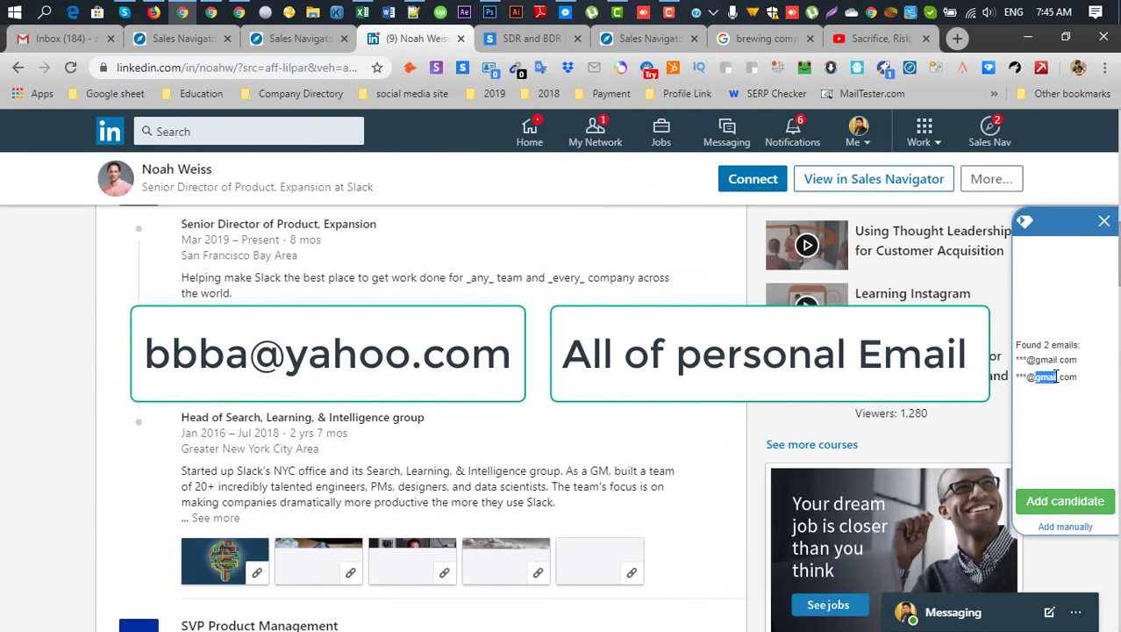
scroll(428, 416, up, 10)
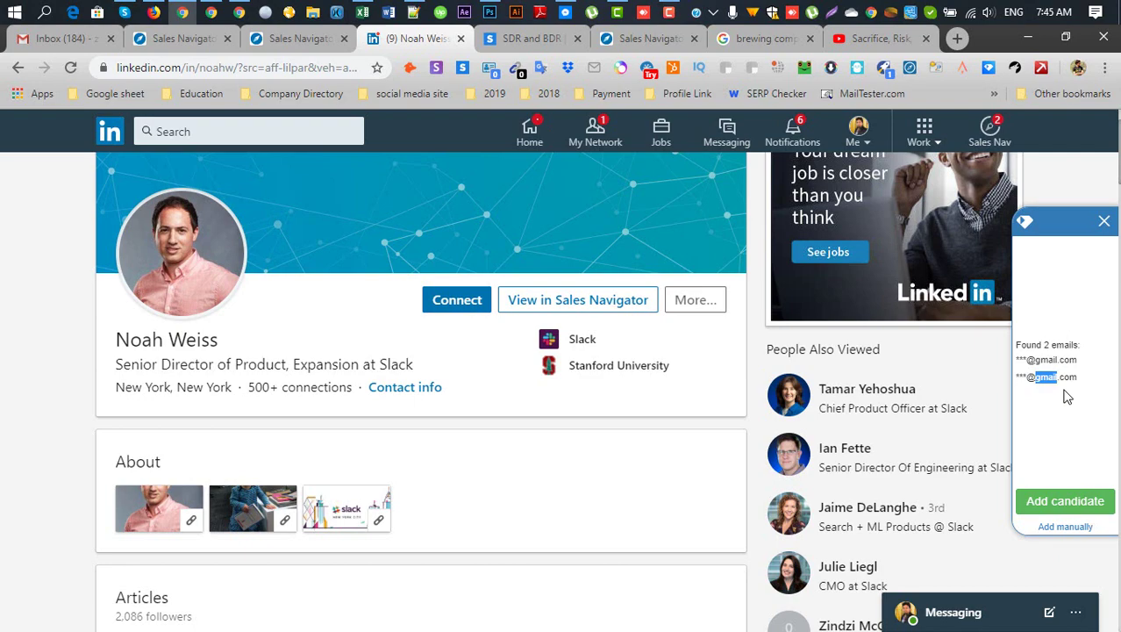
Step: Review the lead's profile headline and experience section, checking the Slack roles, their dates and the earlier employer
scroll(390, 377, down, 15)
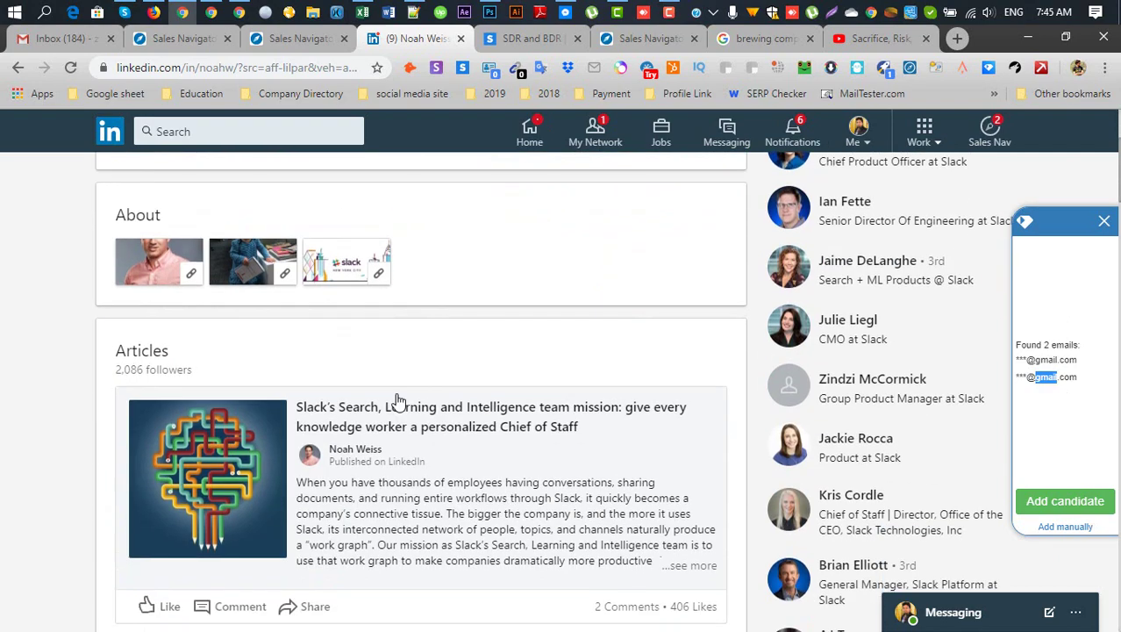
scroll(397, 408, up, 15)
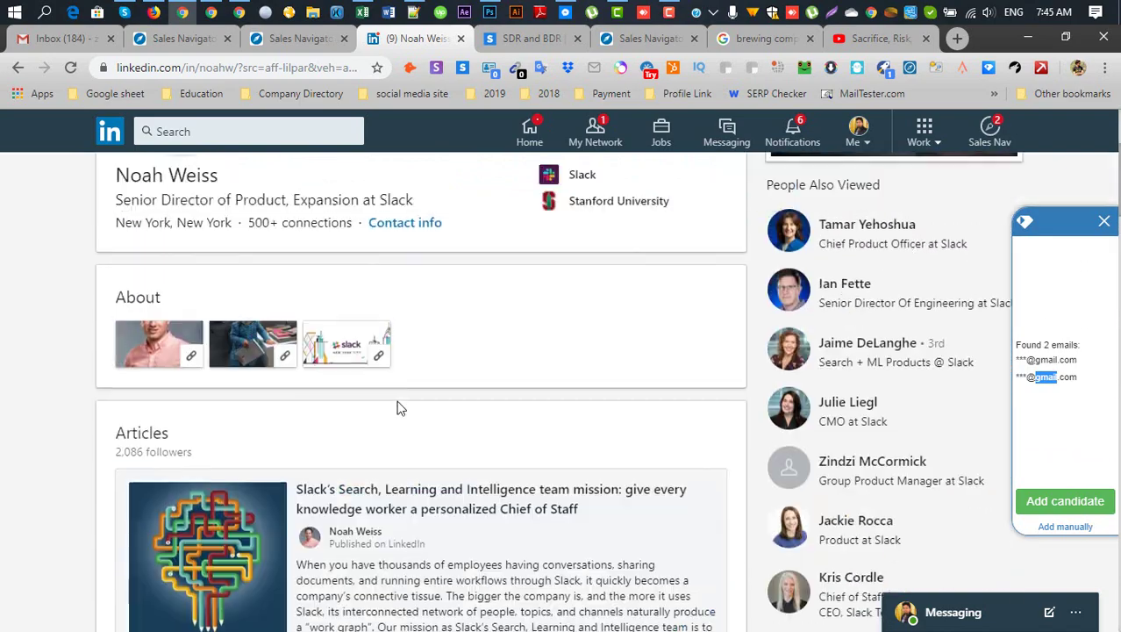
drag(115, 426, 293, 447)
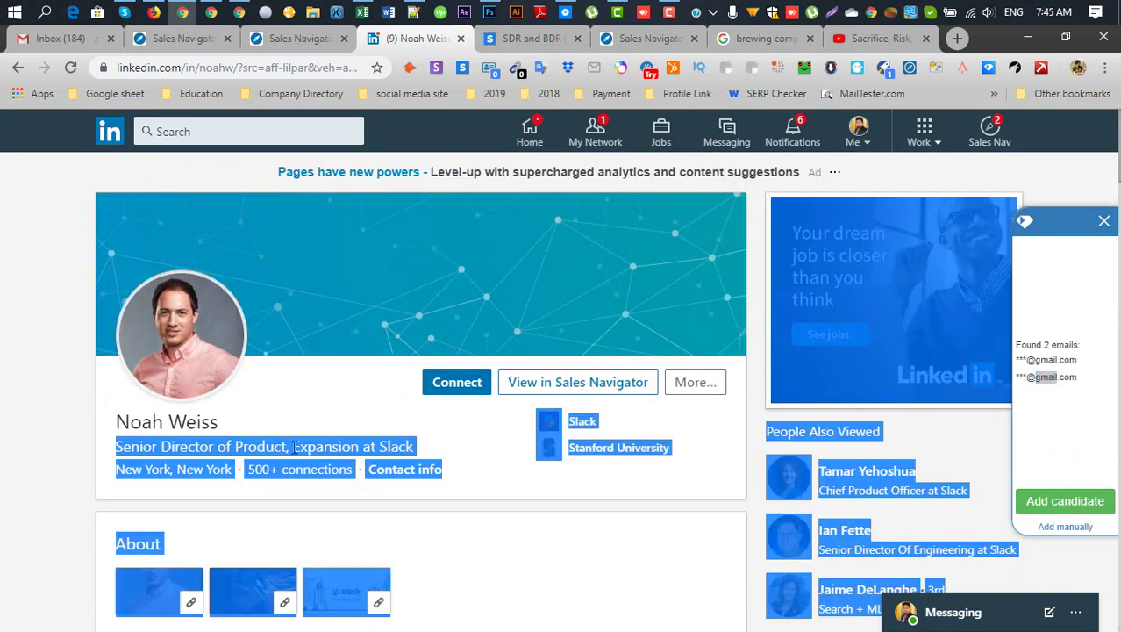
click(294, 445)
scroll(382, 441, down, 3)
scroll(380, 441, down, 7)
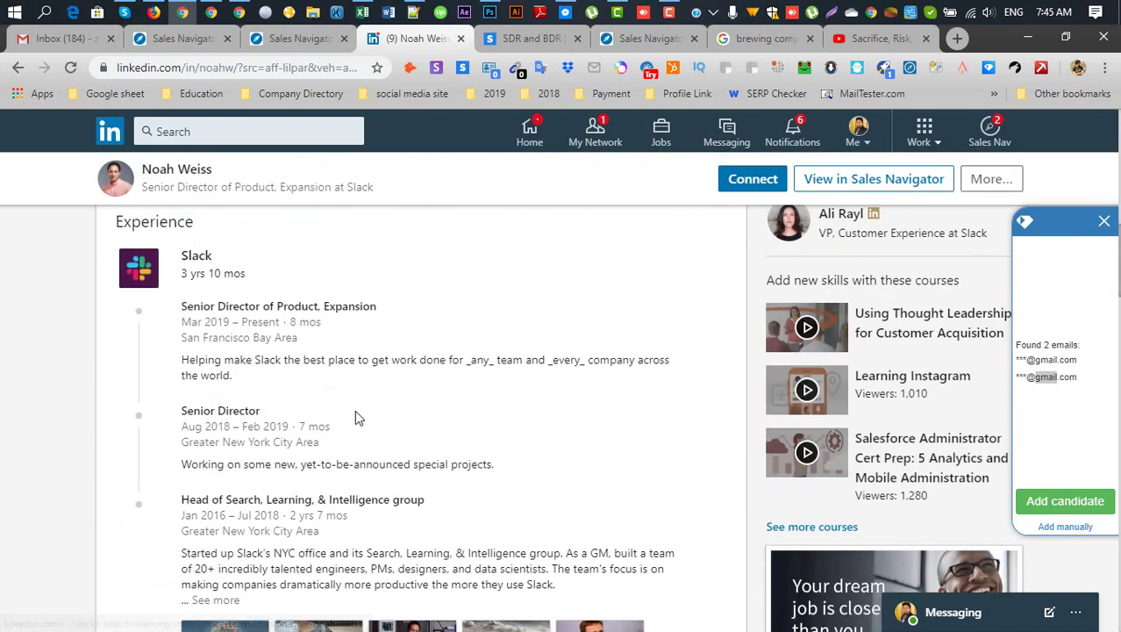
scroll(241, 463, down, 3)
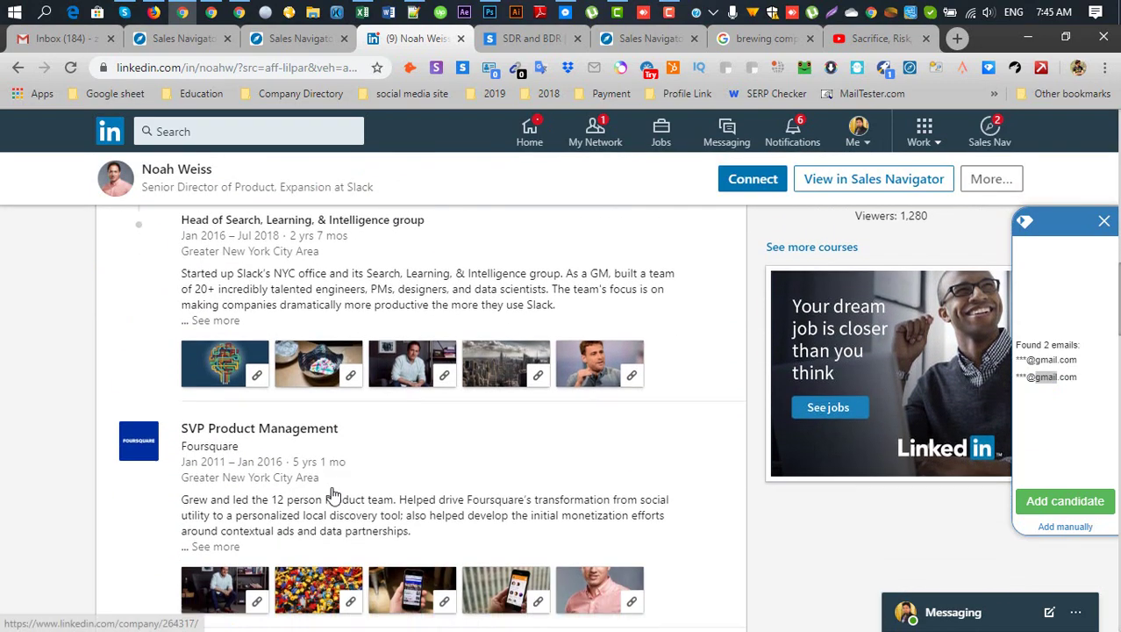
scroll(194, 461, up, 5)
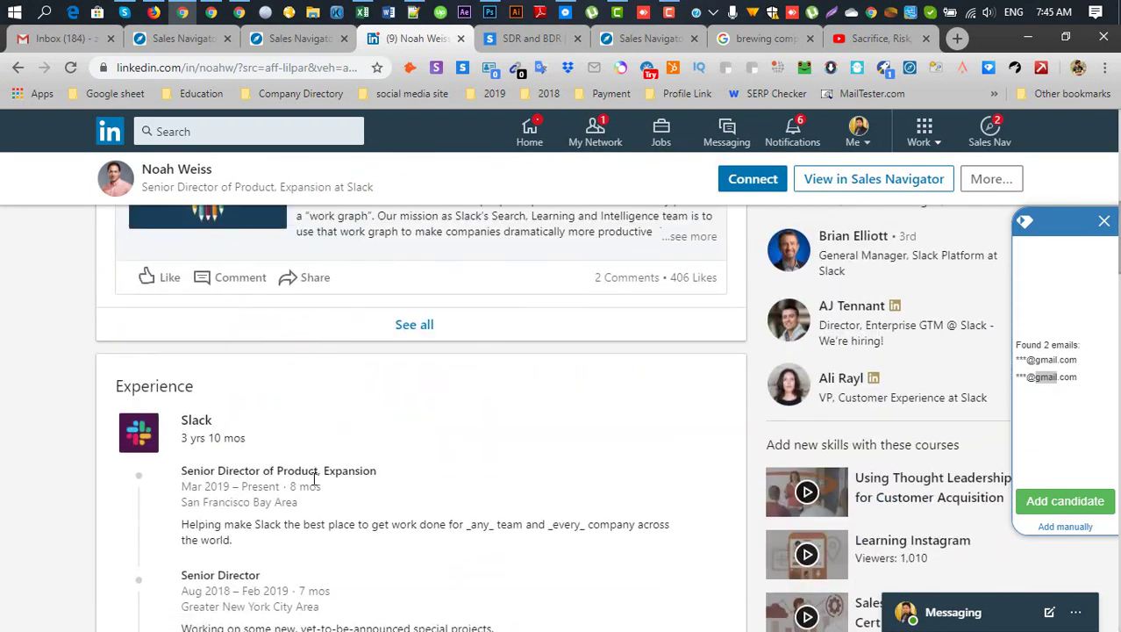
Step: Check the lead's product role at Slack, the earlier product manager jobs and the education dates on the LinkedIn profile
double_click(302, 474)
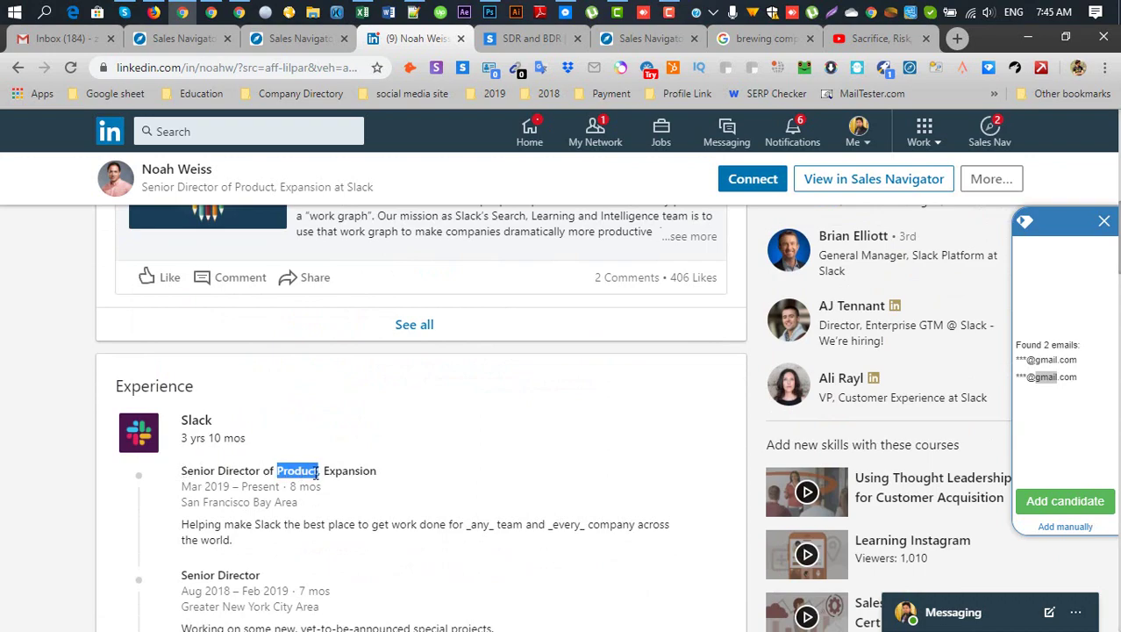
scroll(434, 474, down, 12)
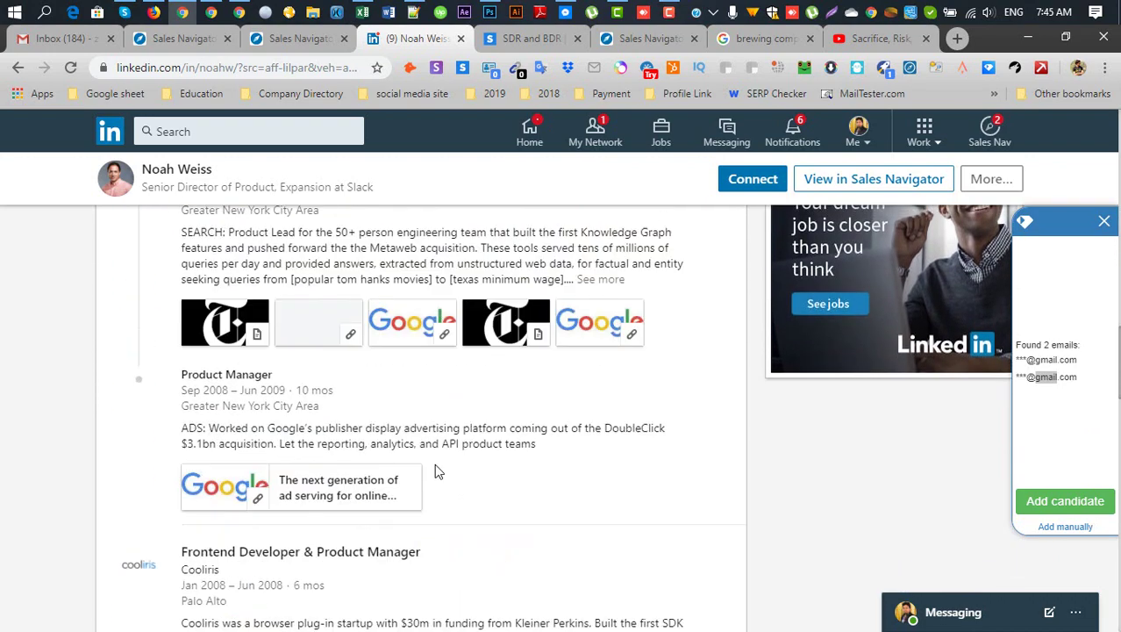
scroll(443, 465, down, 2)
scroll(421, 465, up, 5)
scroll(394, 474, down, 1)
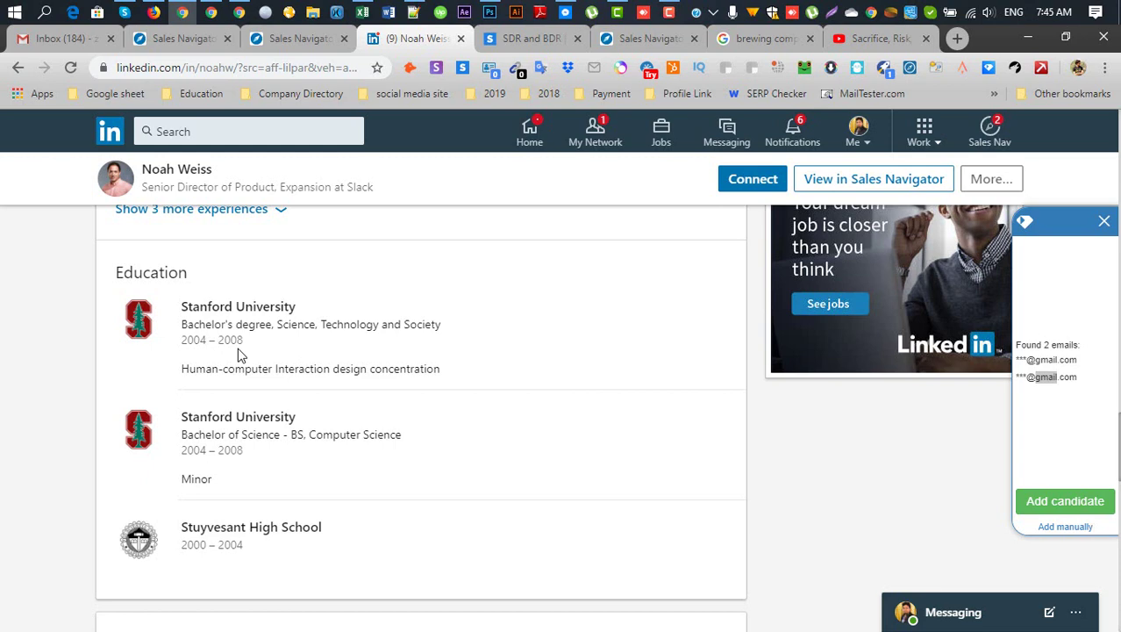
Step: Switch to the Product Manager Request 10-4-19 spreadsheet and check the Graduation Year requirement on the Info sheet
click(211, 13)
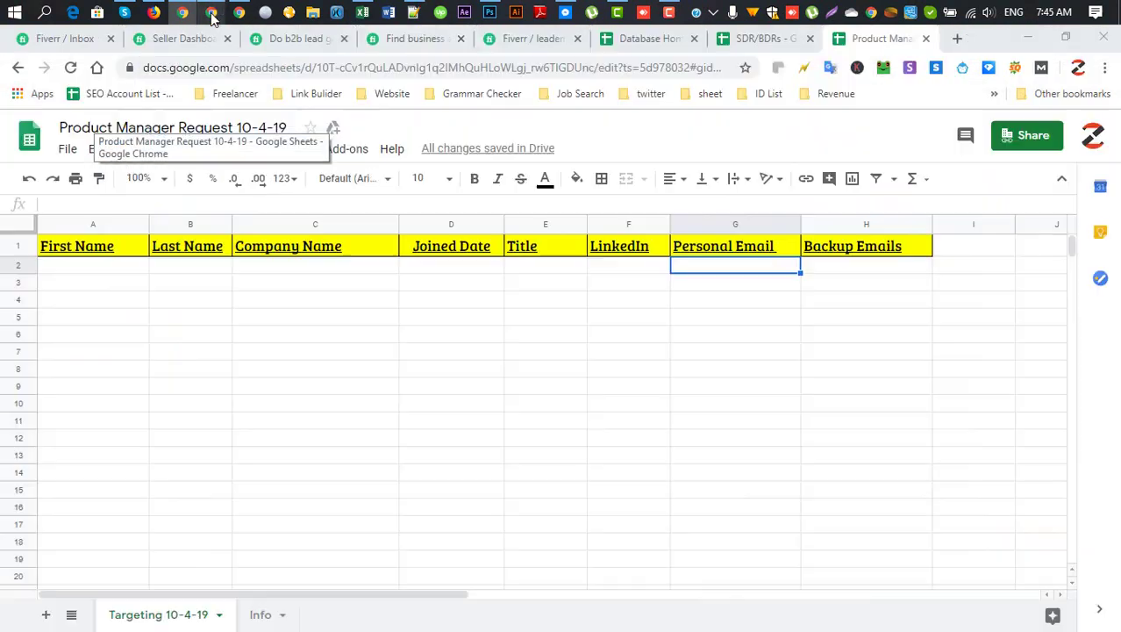
click(261, 617)
click(586, 284)
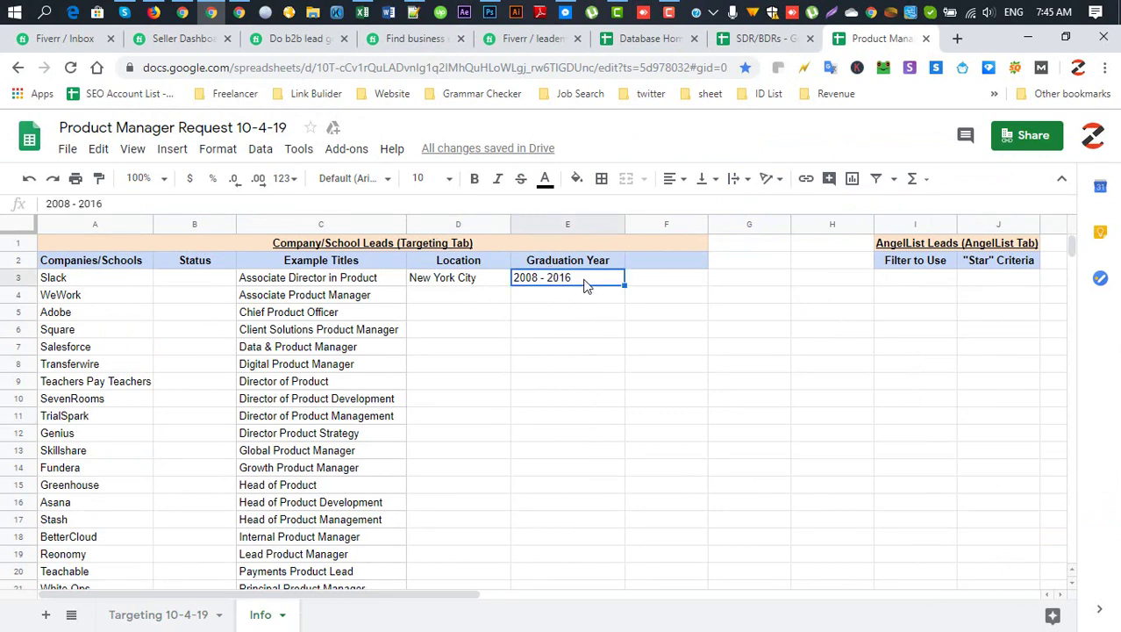
Step: Return to the lead's LinkedIn profile and compare the education years and headline job title with the request's criteria
click(188, 12)
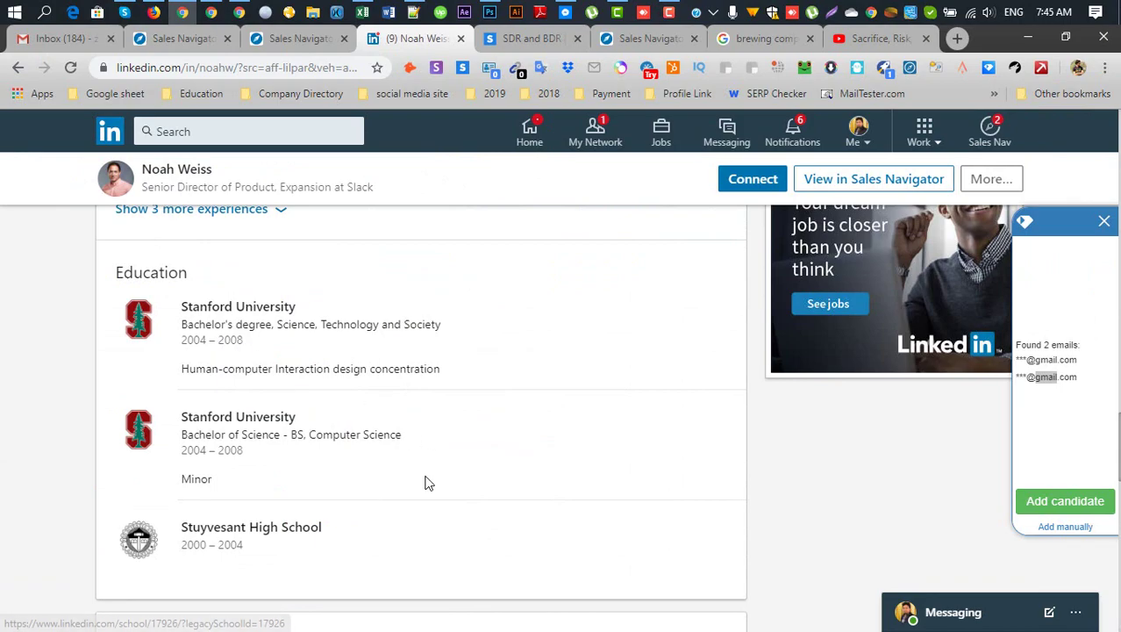
scroll(490, 371, up, 15)
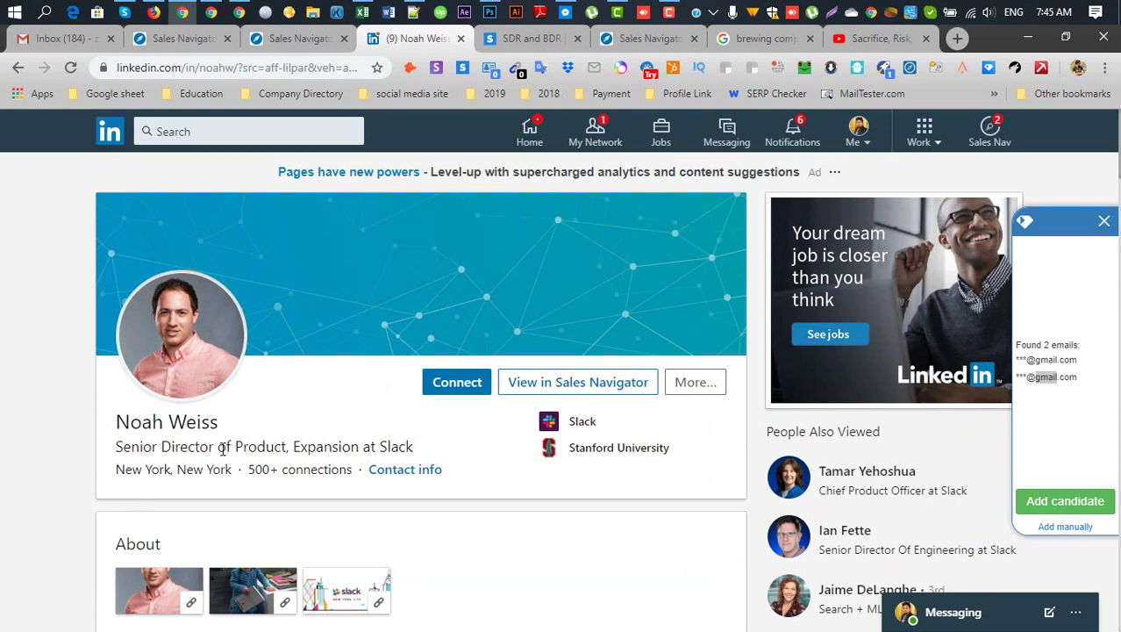
drag(287, 446, 119, 446)
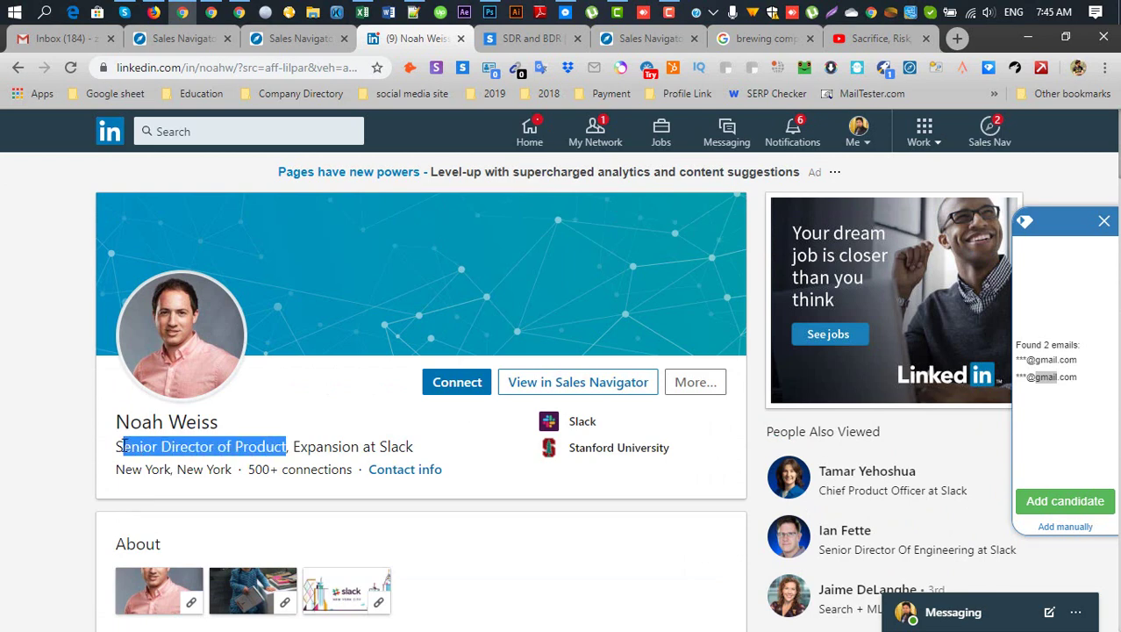
click(286, 444)
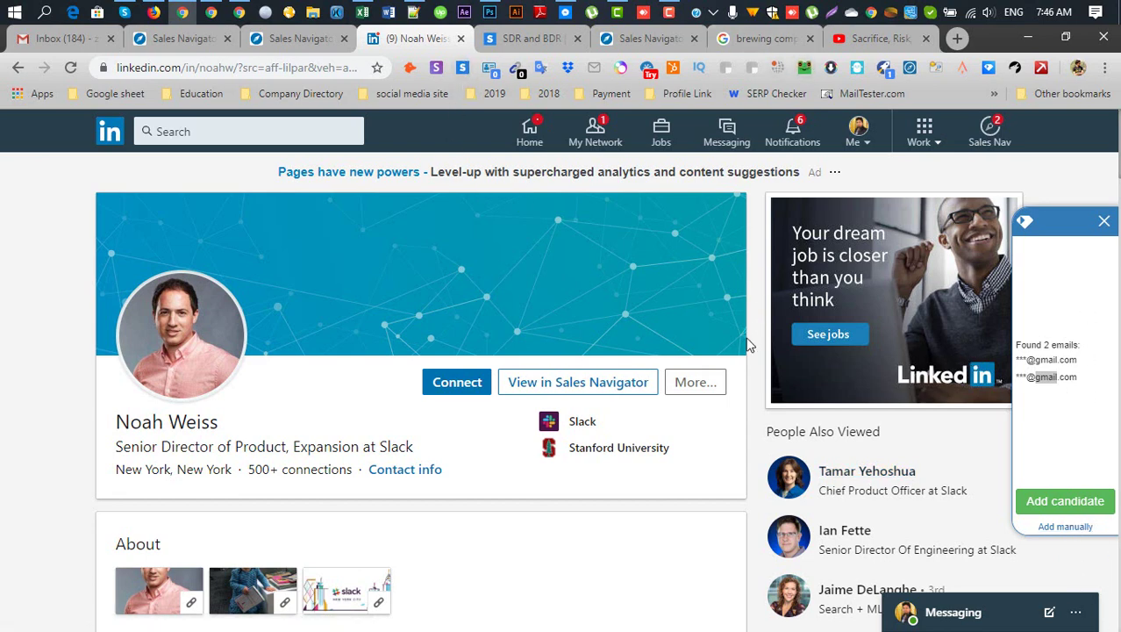
Step: Add the lead manually as a candidate in the Gem extension and find the candidate's personal e-mails
click(1068, 528)
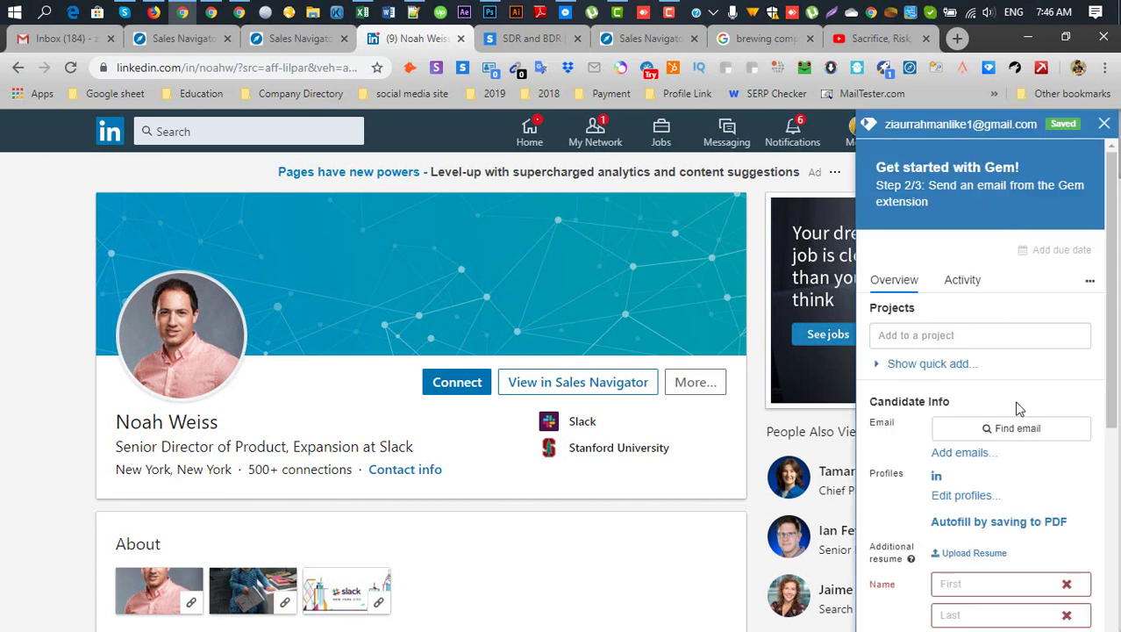
click(1020, 436)
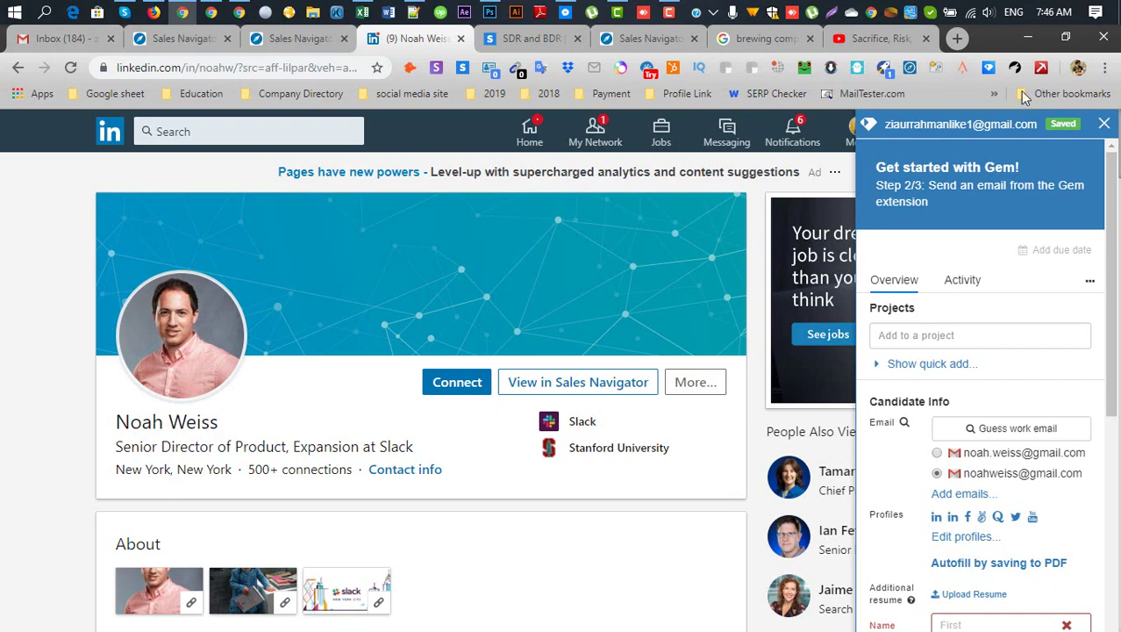
Step: Switch back to the spreadsheet's Info sheet and review the full list of Example Titles for the company leads
click(1032, 37)
click(453, 384)
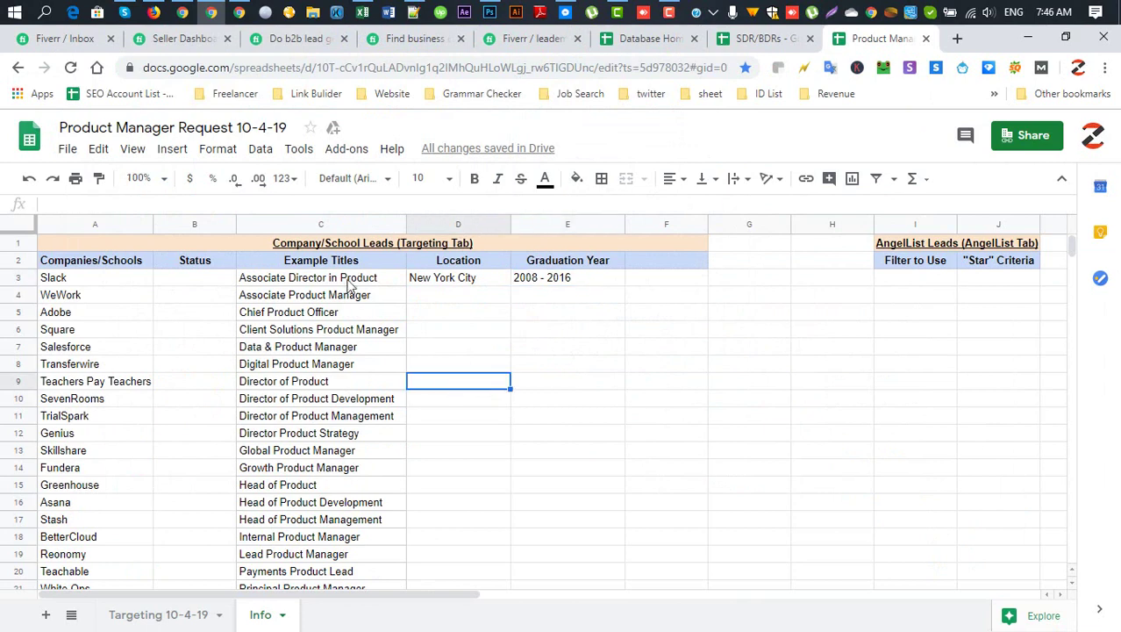
drag(350, 279, 351, 537)
click(529, 484)
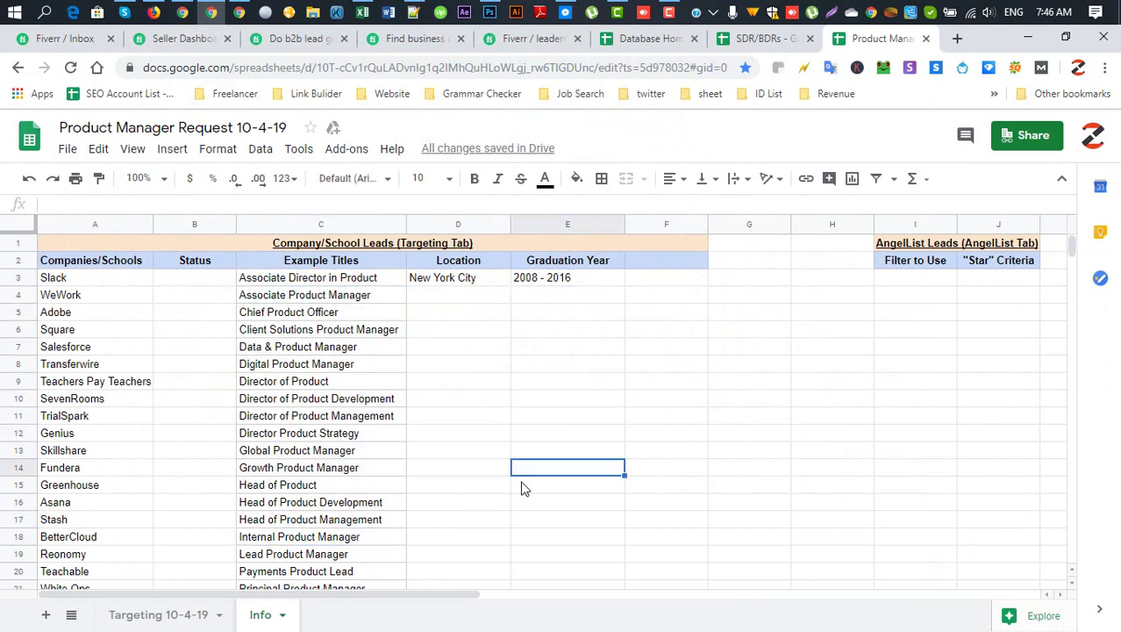
drag(378, 316, 391, 542)
scroll(525, 534, down, 3)
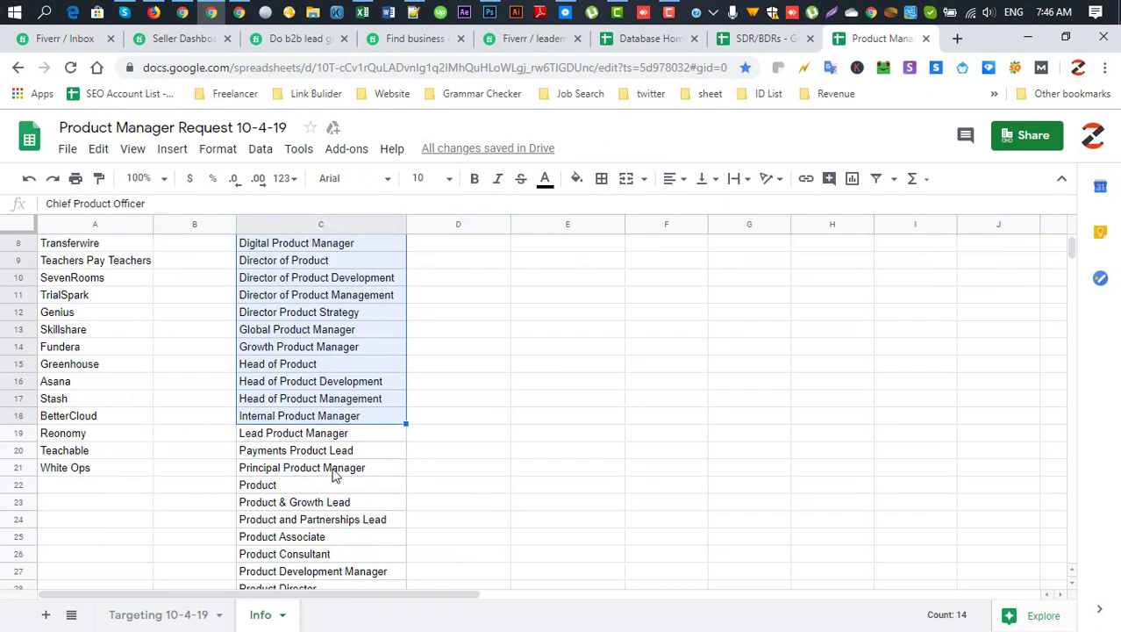
drag(342, 413, 386, 568)
scroll(492, 465, down, 4)
scroll(208, 376, up, 6)
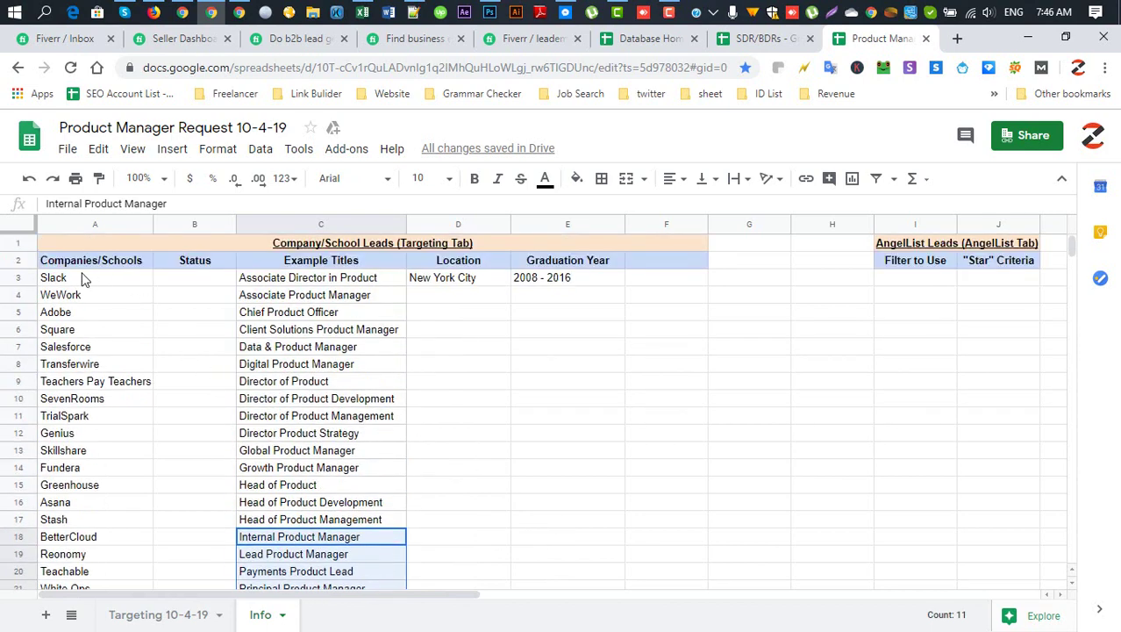
Step: Review the requested companies with their example titles, the Location requirement and the Graduation Year range on the Info sheet
drag(84, 279, 122, 546)
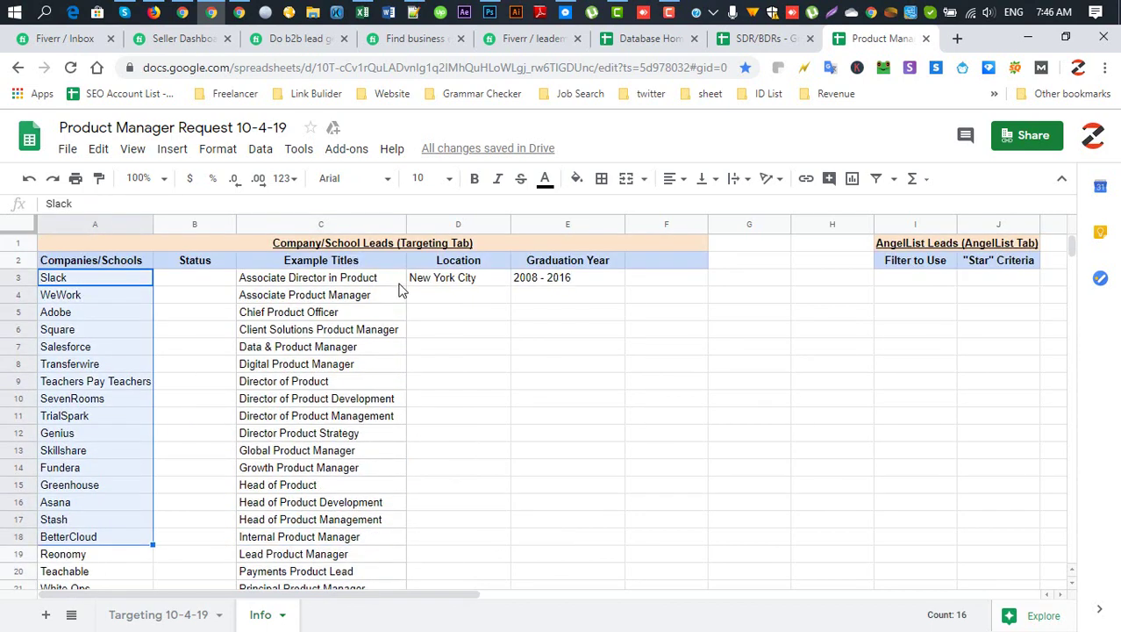
drag(398, 281, 391, 523)
click(451, 278)
click(575, 281)
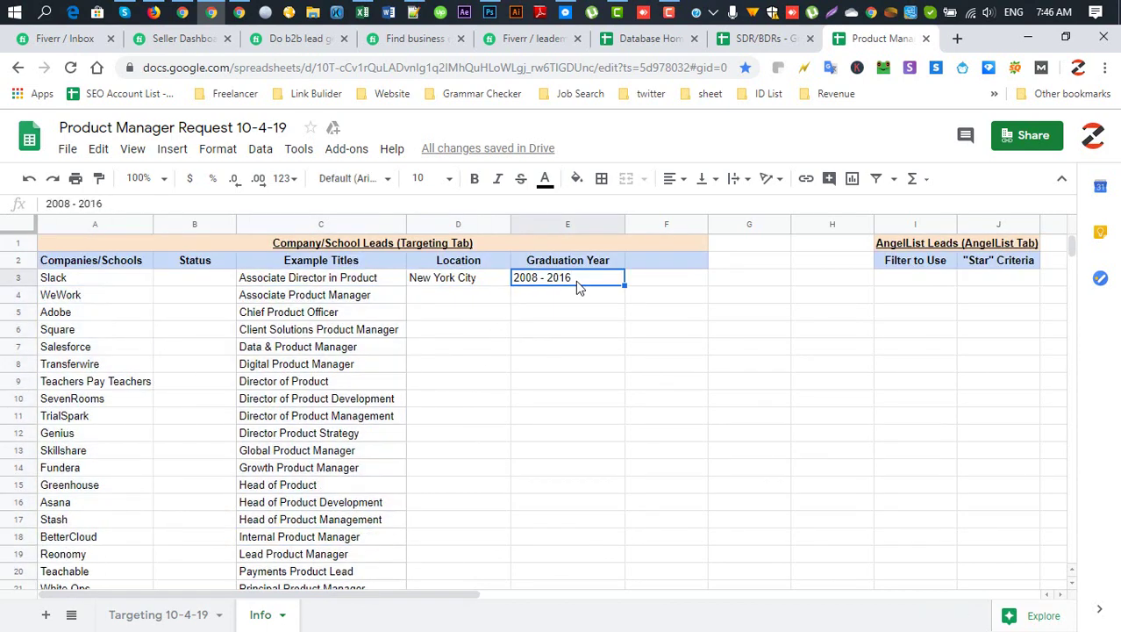